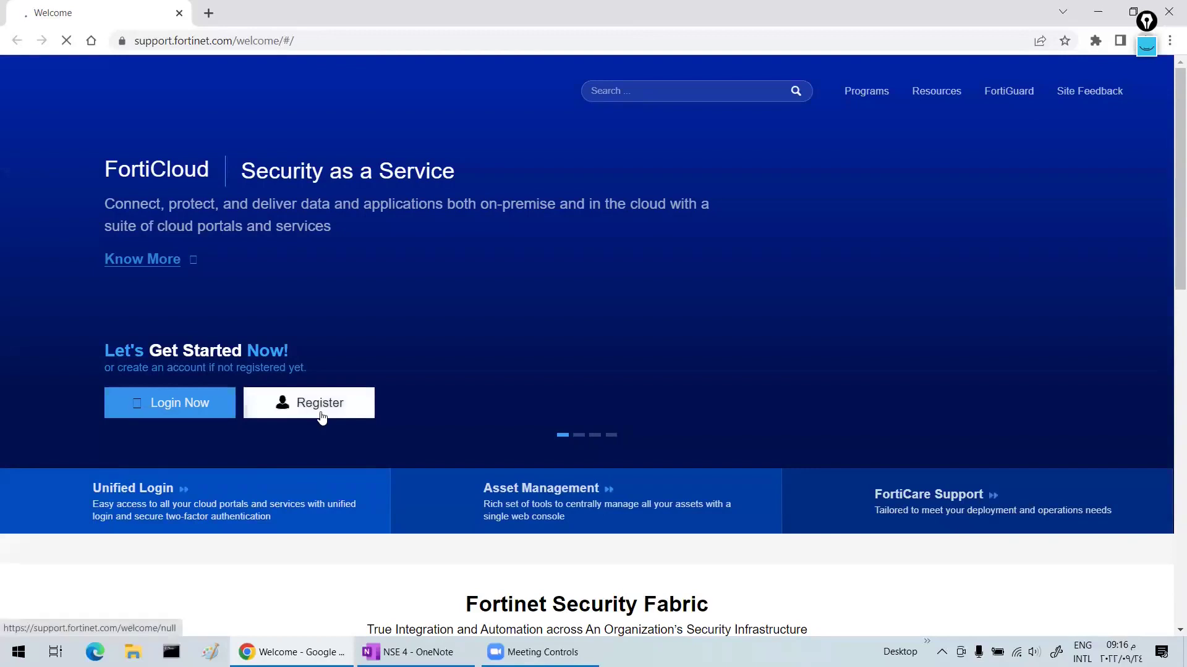
# - Start a new FortiCloud account registration and open a blank browser tab beside it
pyautogui.click(320, 405)
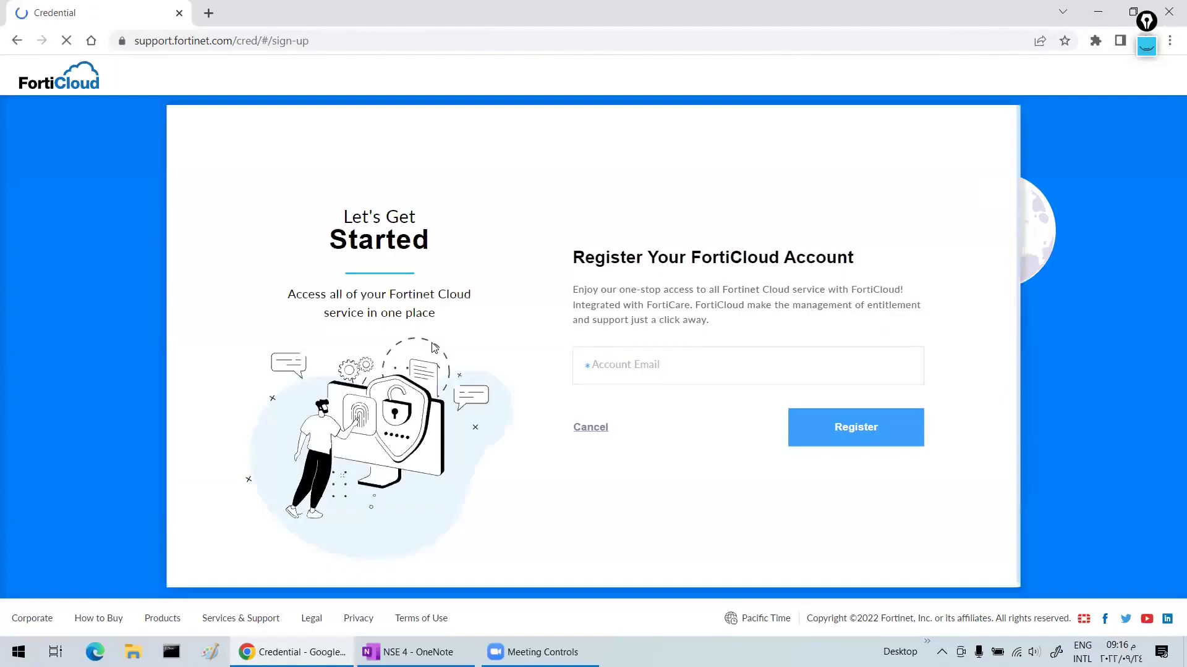
pyautogui.click(657, 367)
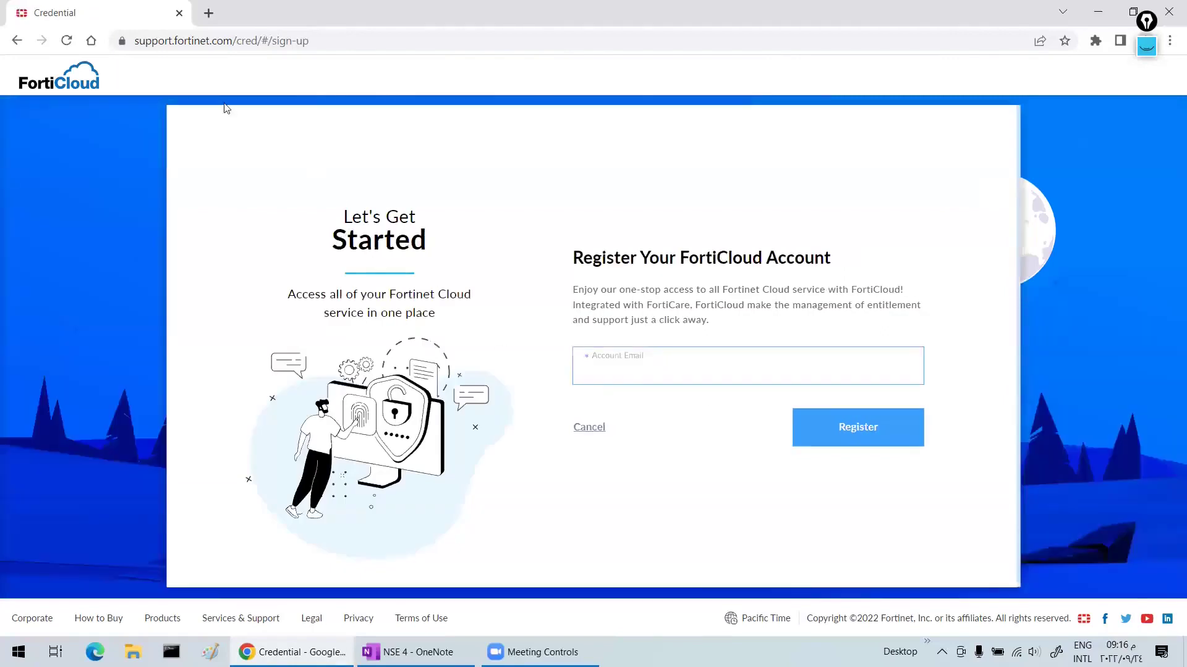
pyautogui.click(208, 13)
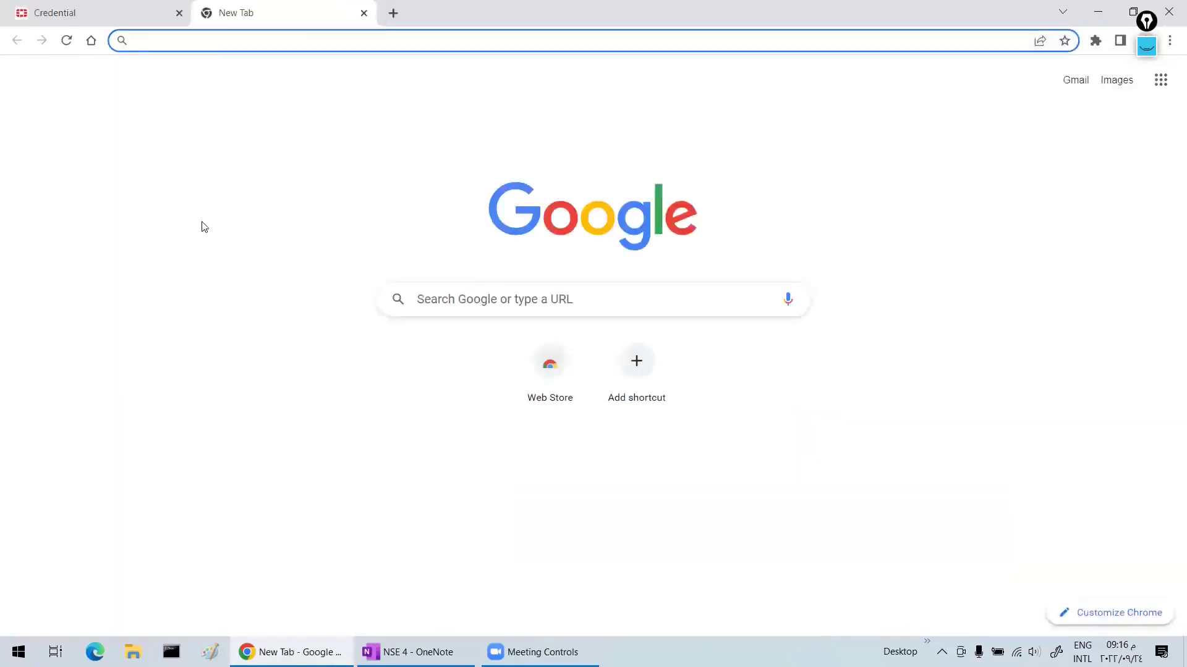
# - Load mohmal.com, generate a random temporary e-mail address and copy it
pyautogui.write('mohmal')
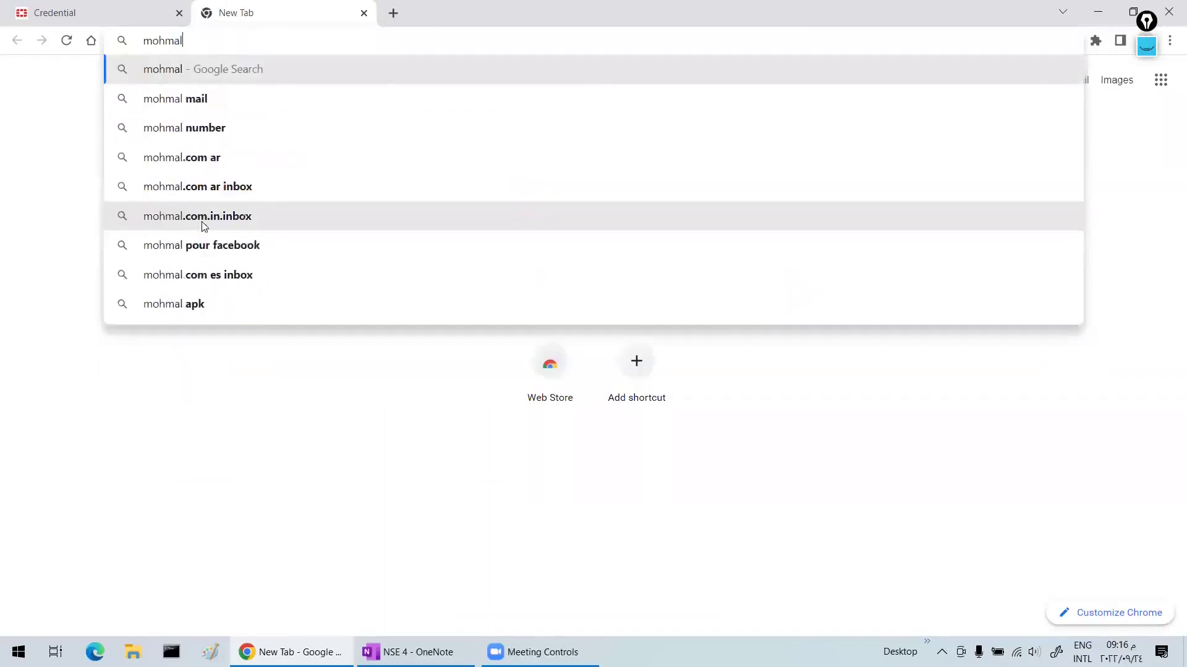
pyautogui.write('.com')
pyautogui.press('Return')
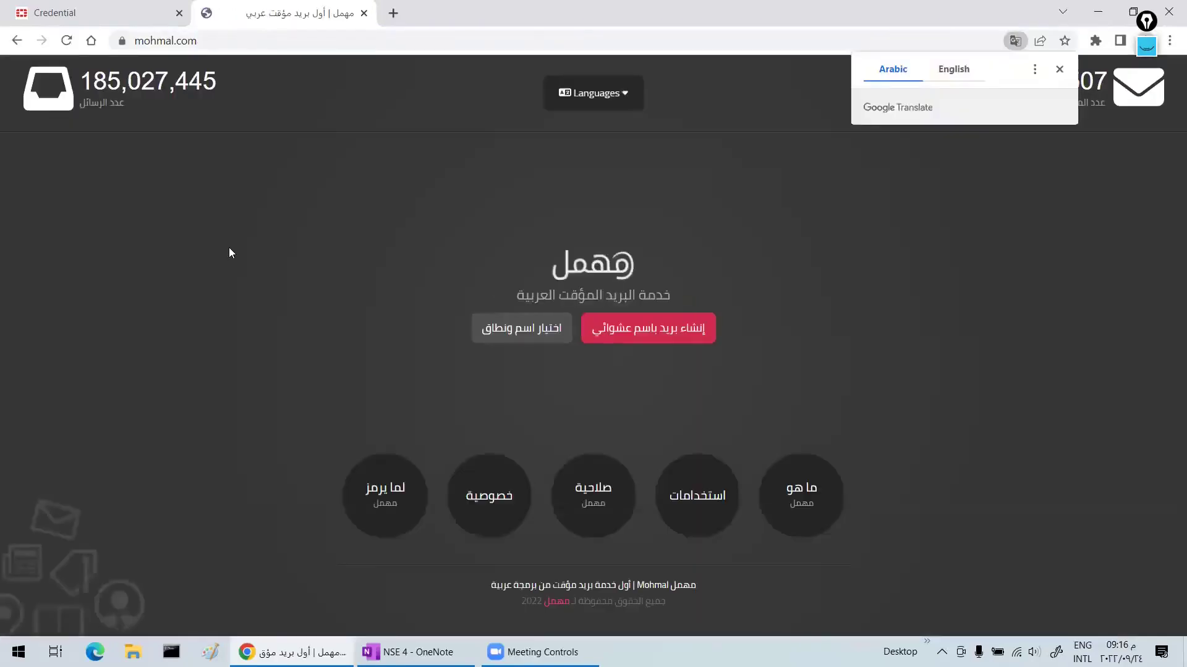
pyautogui.click(648, 328)
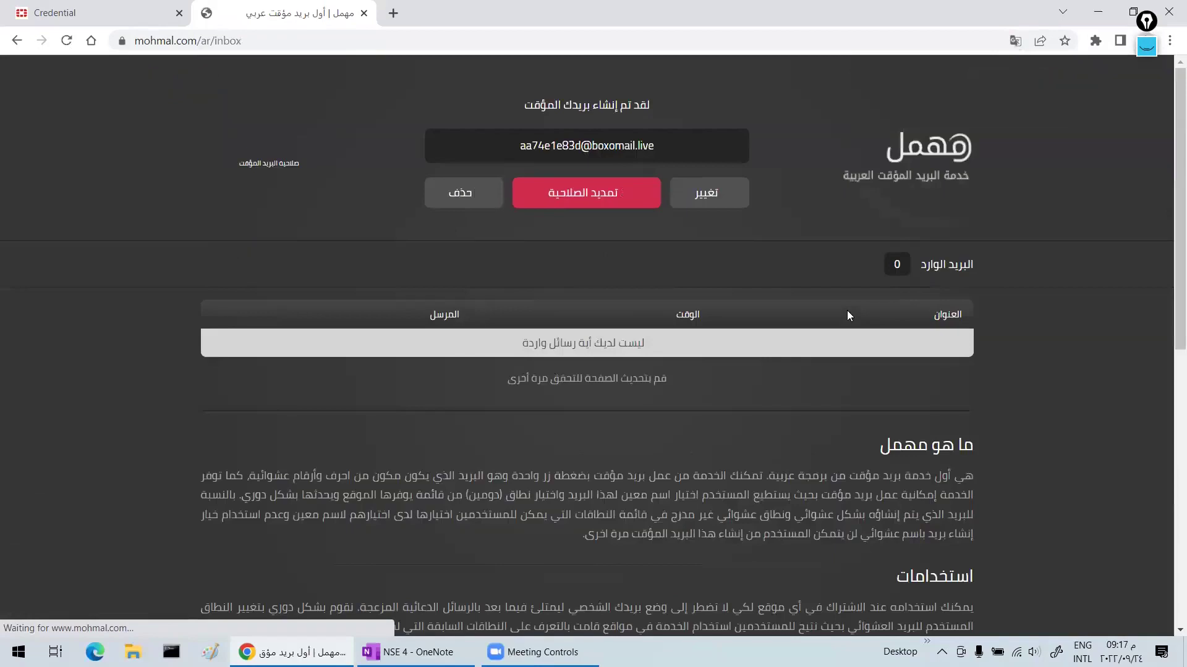
pyautogui.click(572, 148)
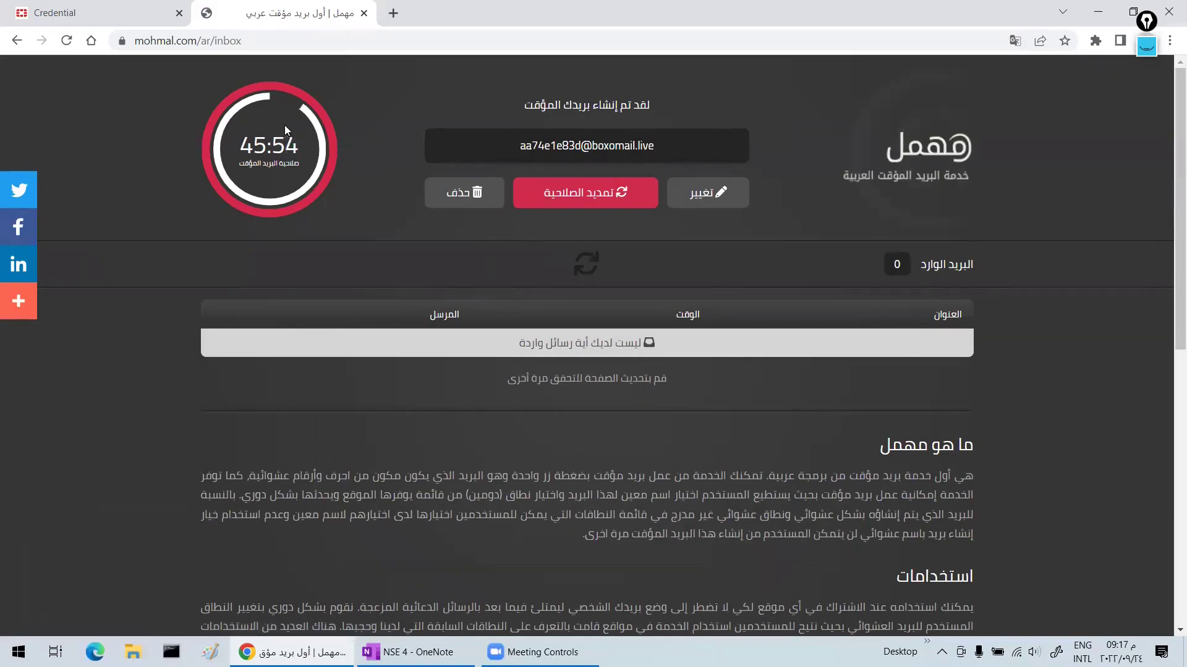
# - Paste the temporary address into FortiCloud's Account Email field and submit it
pyautogui.click(116, 18)
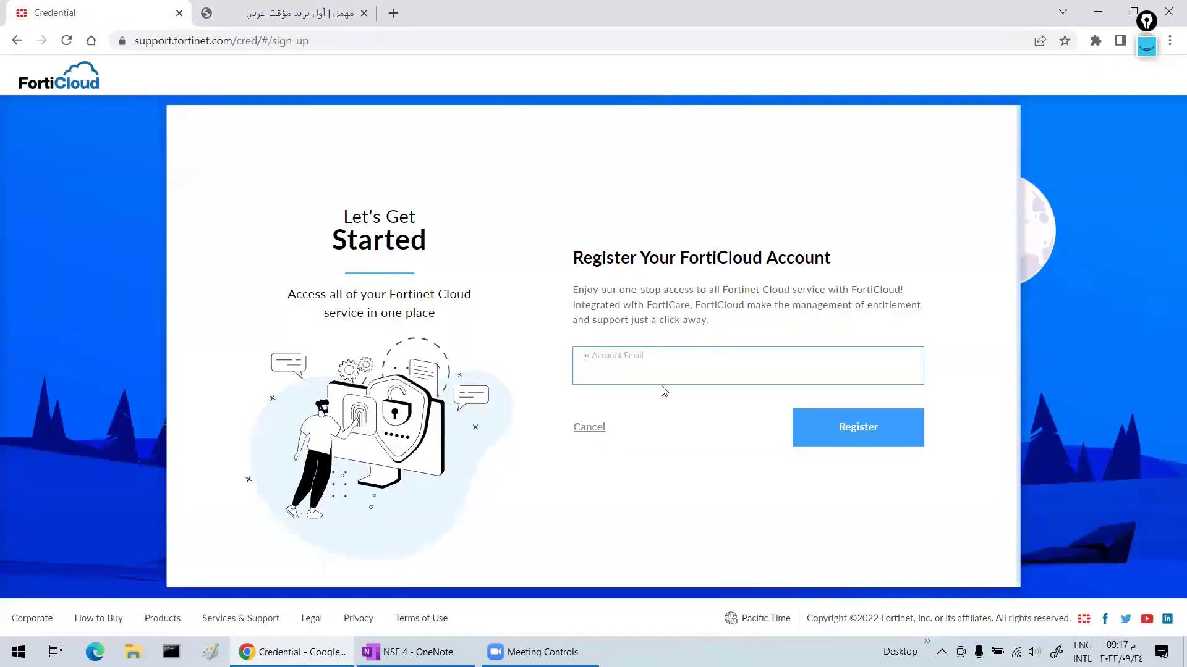
pyautogui.hotkey('ctrl', 'v')
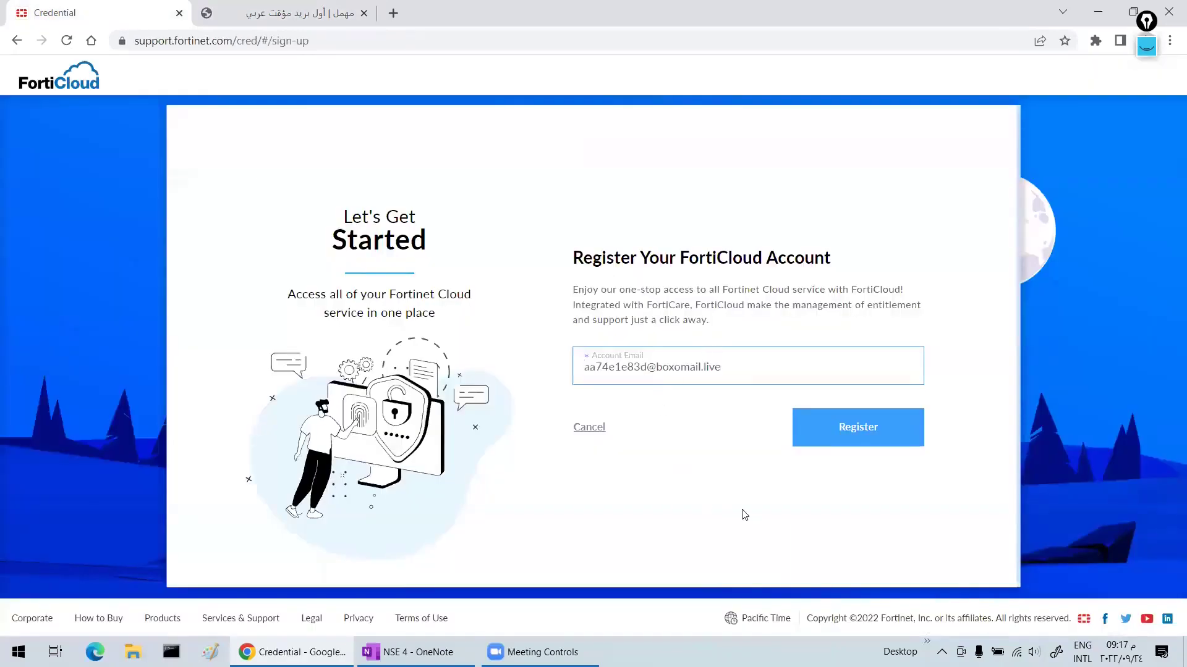
pyautogui.click(845, 447)
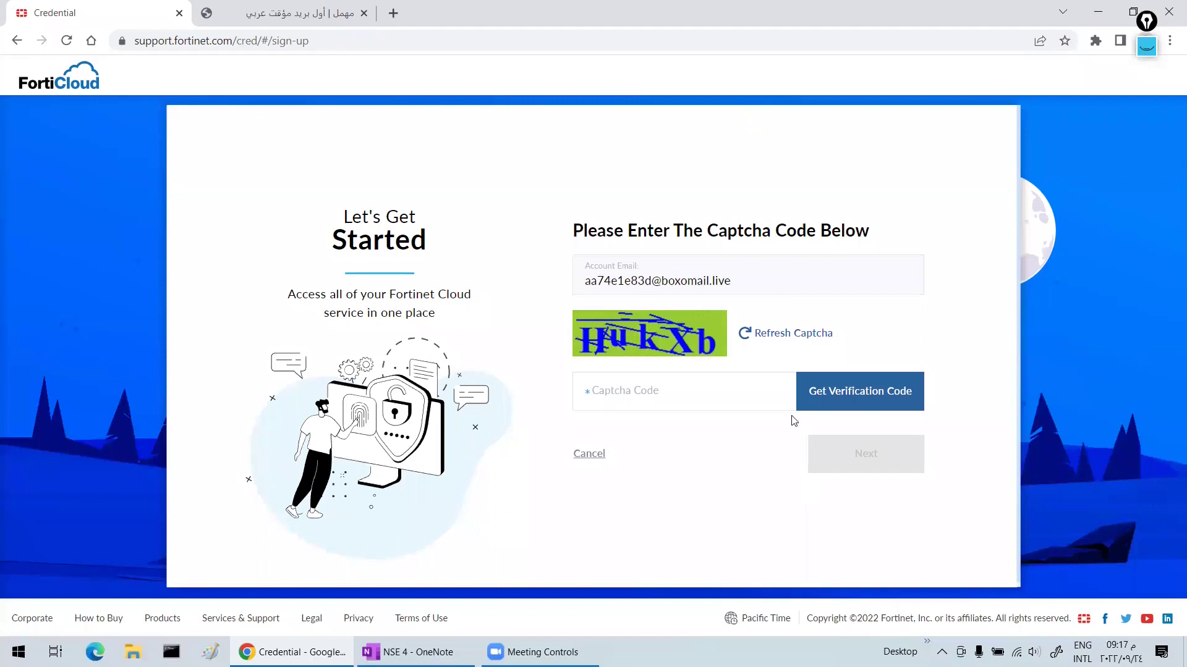
# - Enter captcha HukXb, request the e-mail verification code, and go back to the Mohmal inbox
pyautogui.click(673, 393)
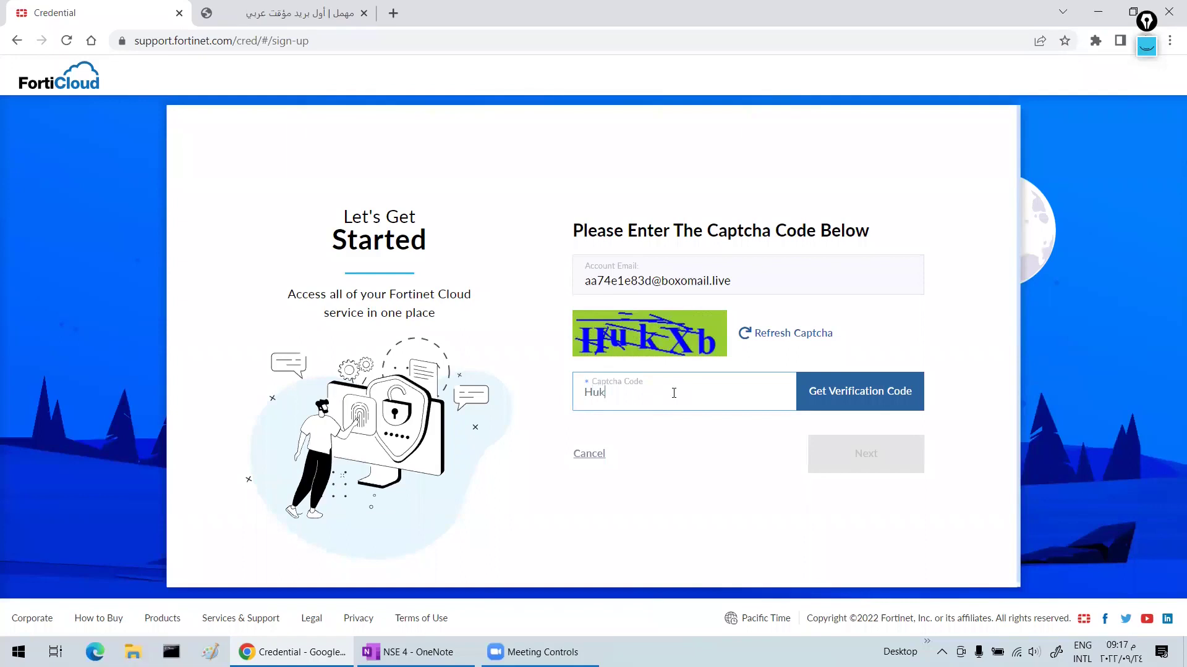
pyautogui.write('HukXb')
pyautogui.click(861, 392)
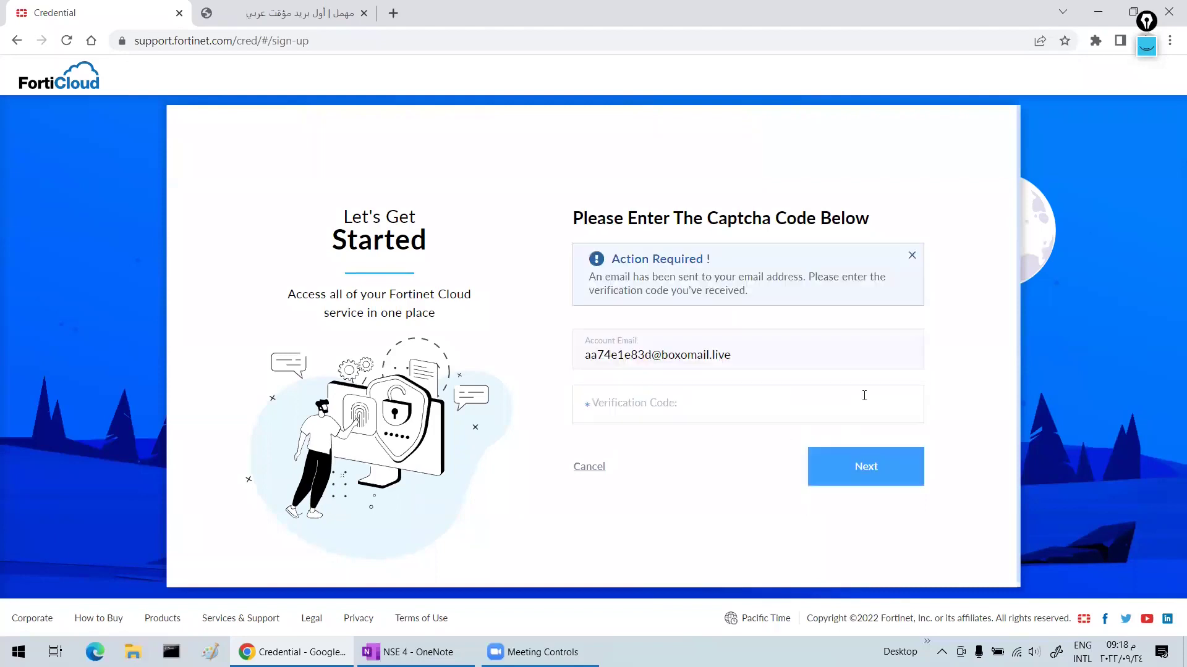
pyautogui.click(623, 408)
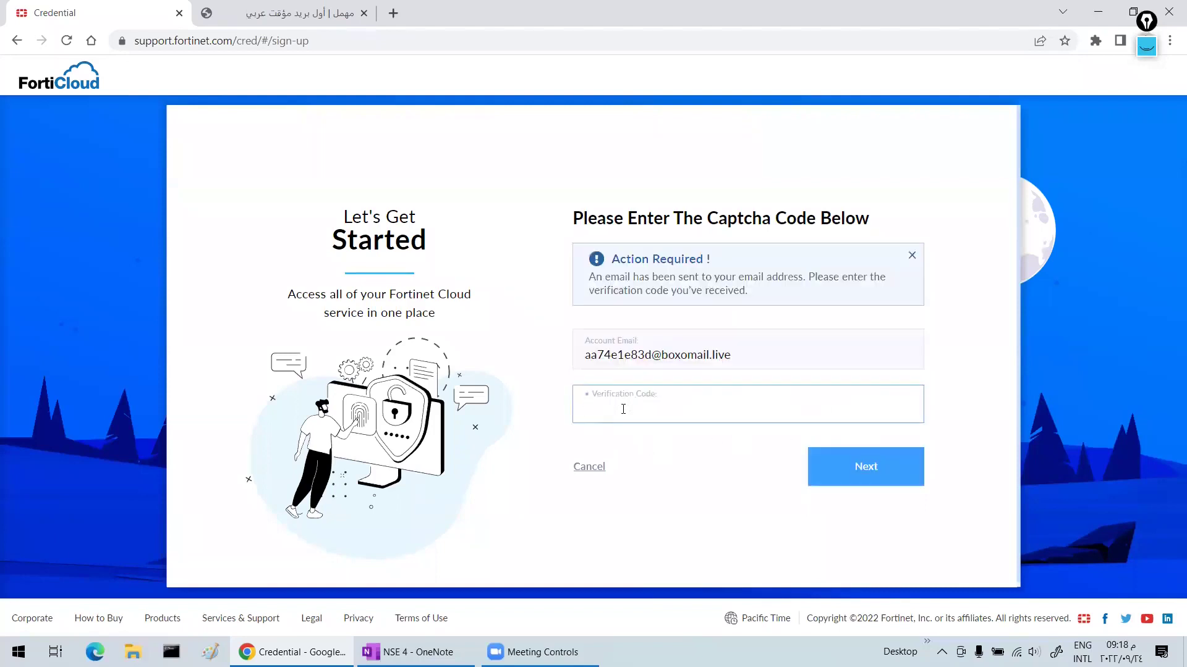
pyautogui.click(296, 13)
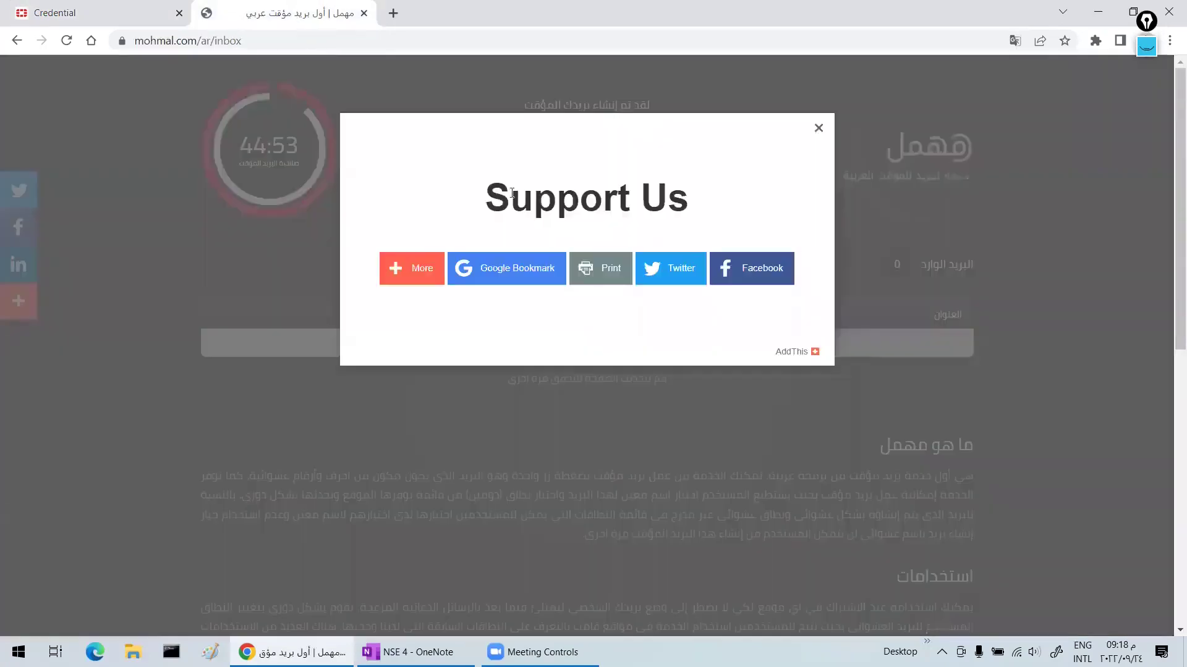
# - Open Fortinet's verification e-mail in Mohmal, copy its security code and return to FortiCloud
pyautogui.click(819, 127)
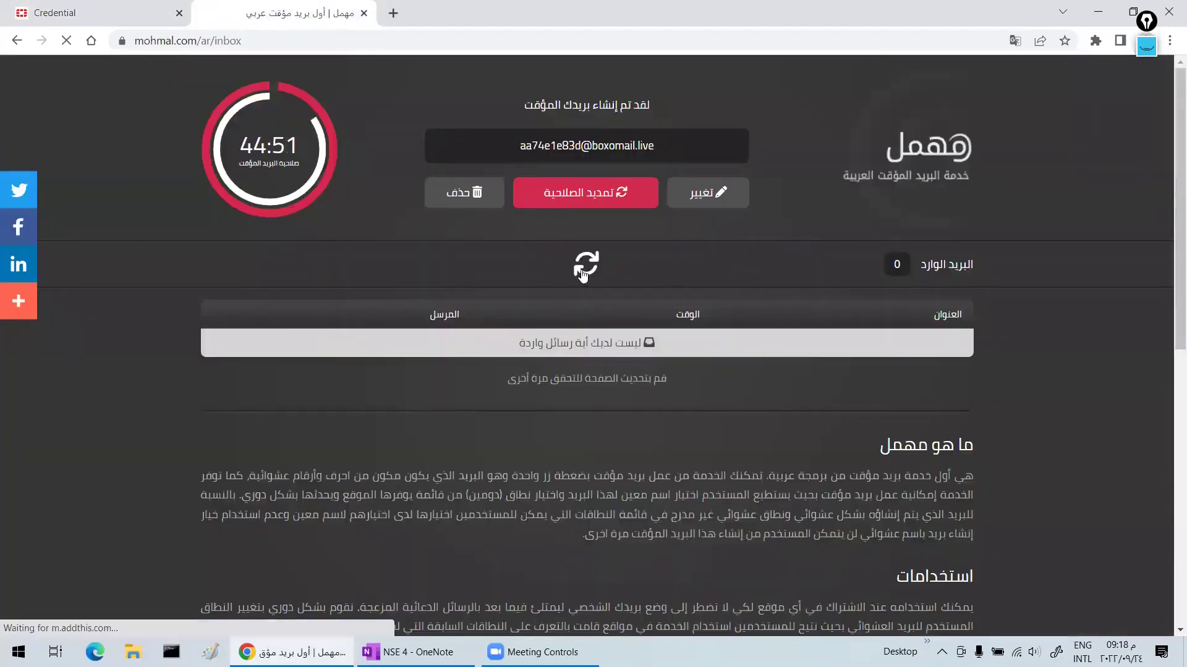
pyautogui.click(594, 343)
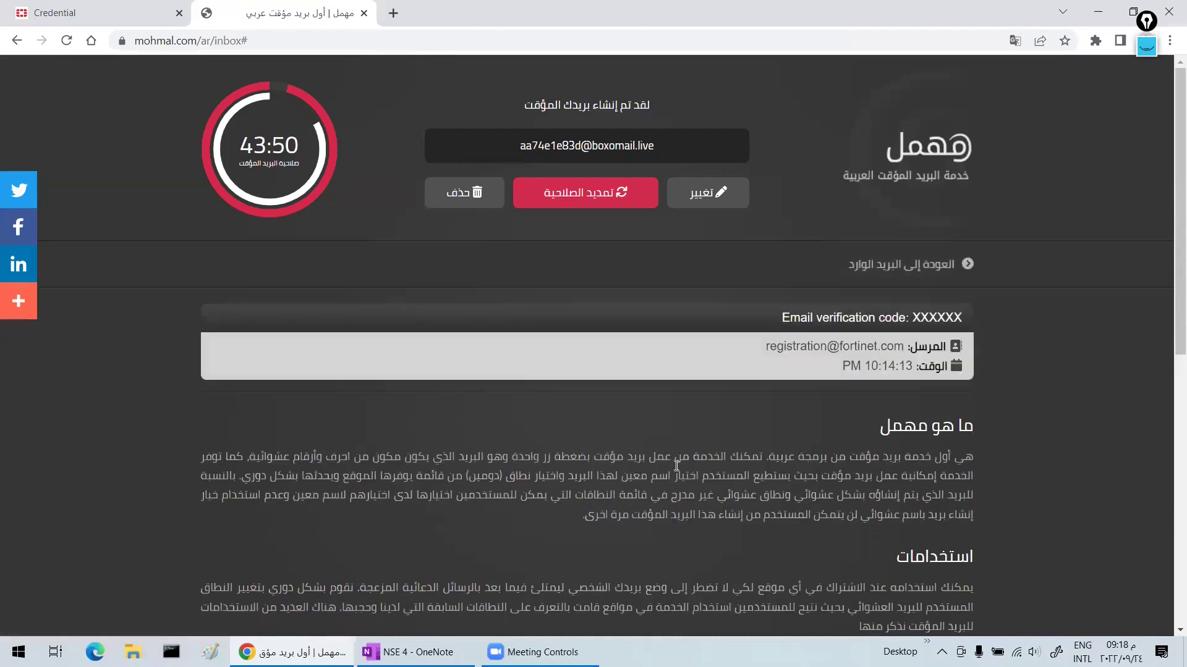
pyautogui.scroll(-1, 685, 464)
pyautogui.scroll(-2, 684, 463)
pyautogui.doubleClick(508, 367)
pyautogui.rightClick(508, 368)
pyautogui.click(543, 380)
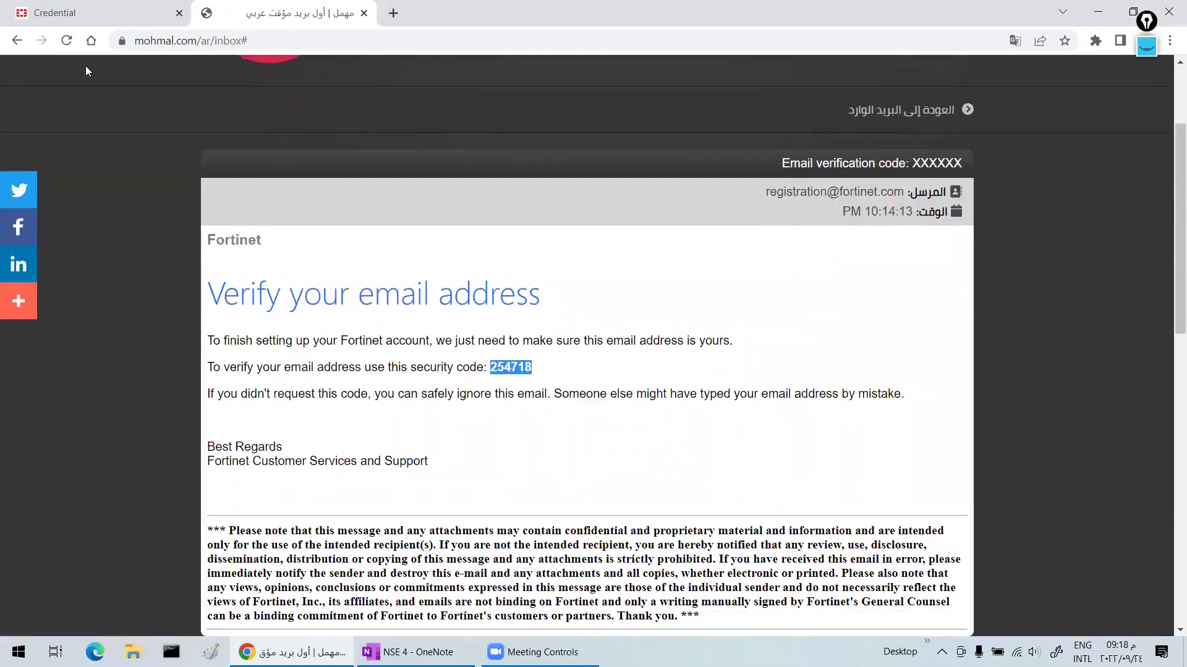
pyautogui.click(107, 25)
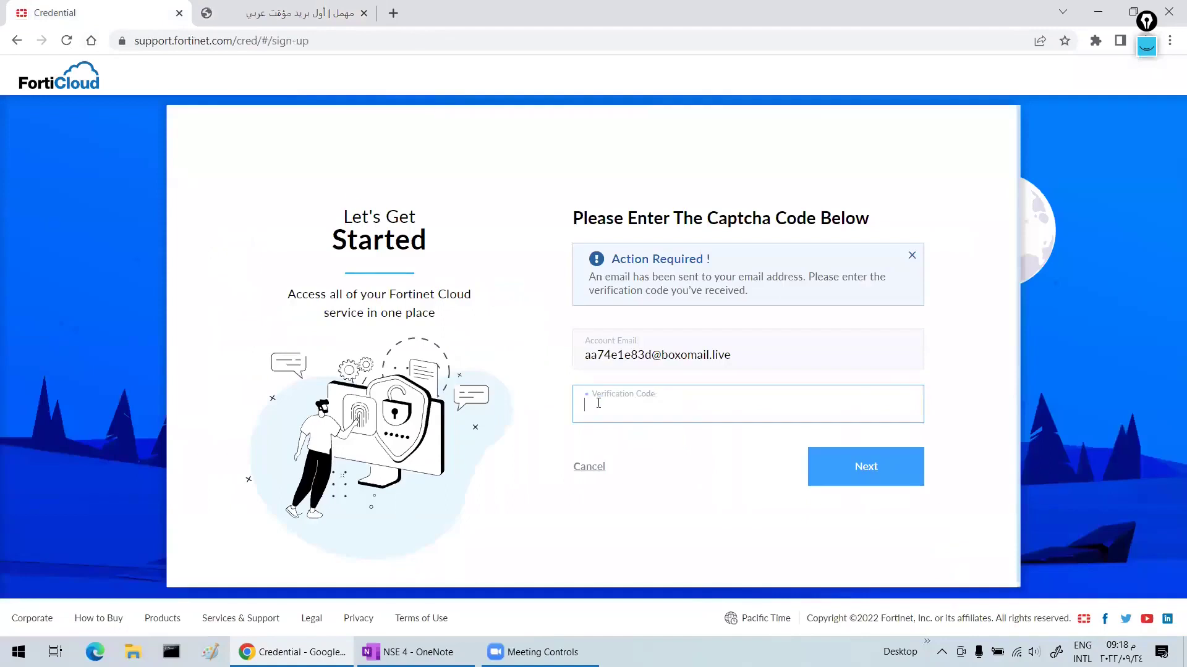
# - Verify the e-mail with the pasted security code, then enter and confirm the account password
pyautogui.hotkey('ctrl', 'v')
pyautogui.click(838, 471)
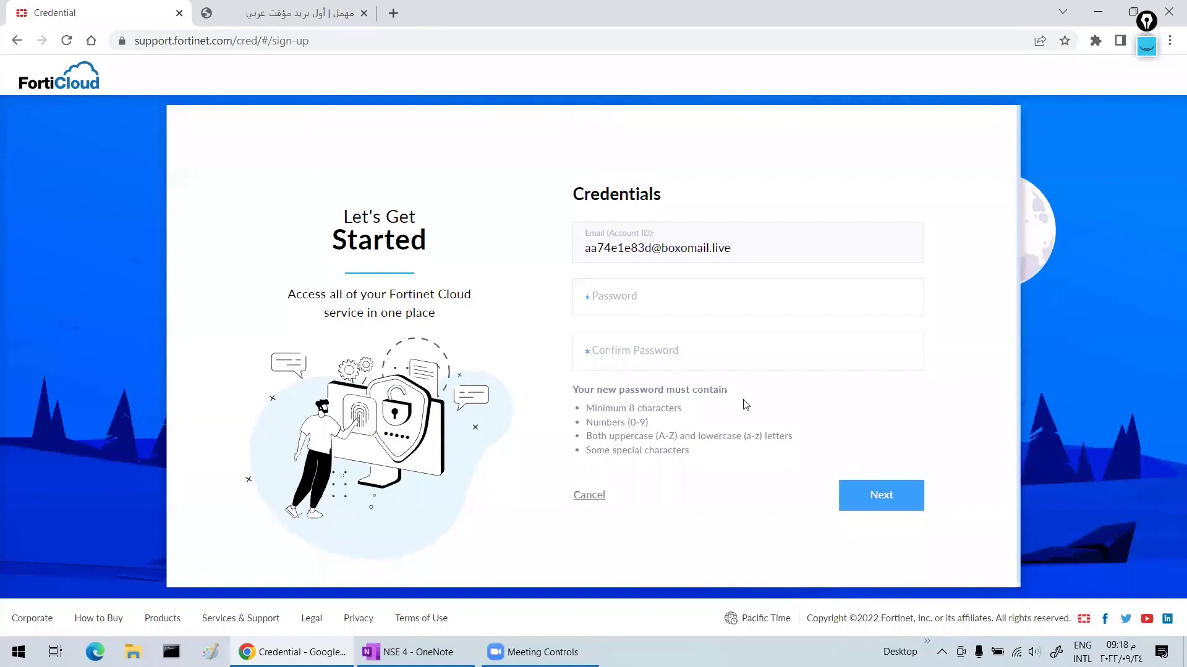
pyautogui.click(650, 293)
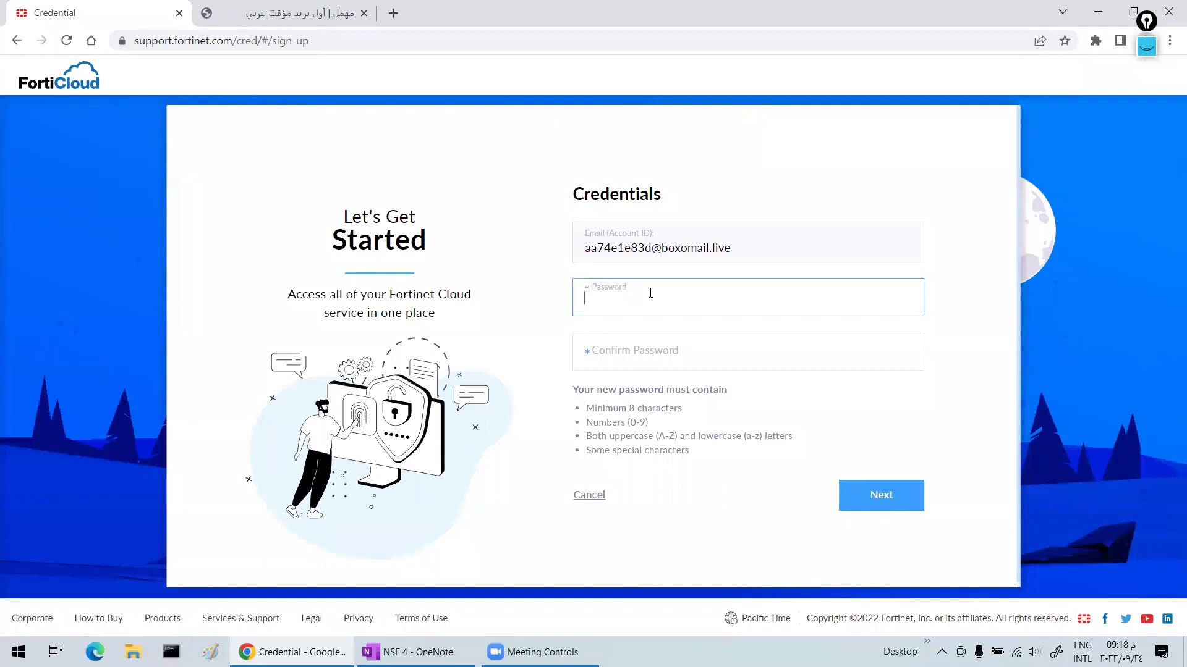
pyautogui.write('•')
pyautogui.press('BackSpace')
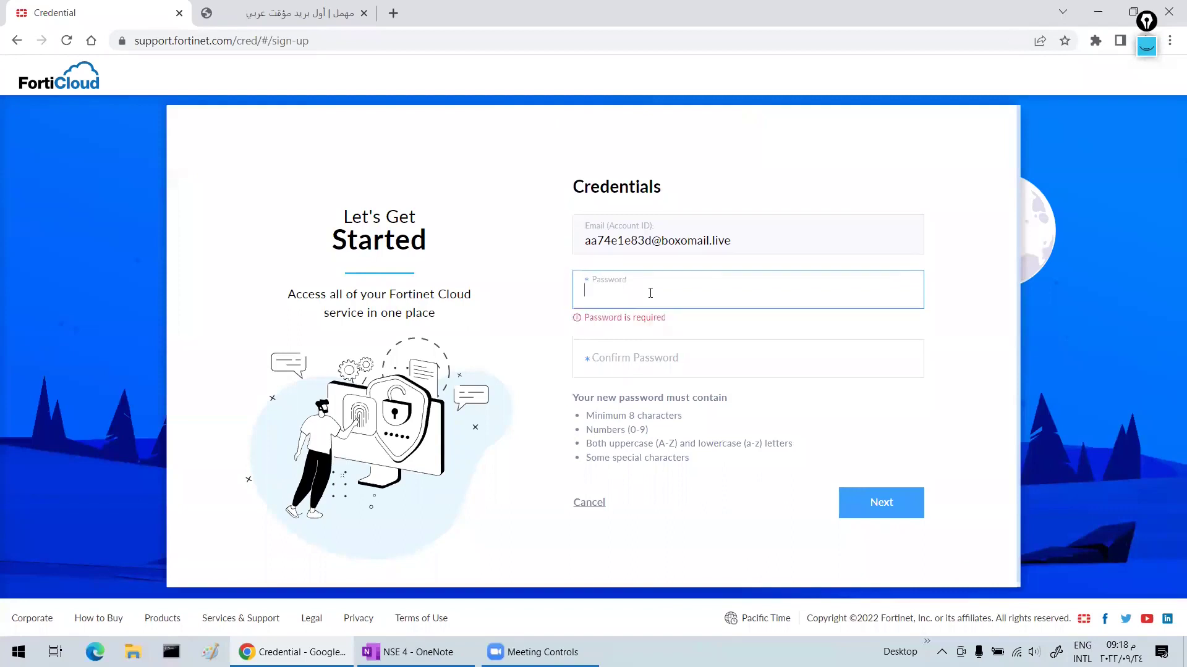
pyautogui.write('•••••')
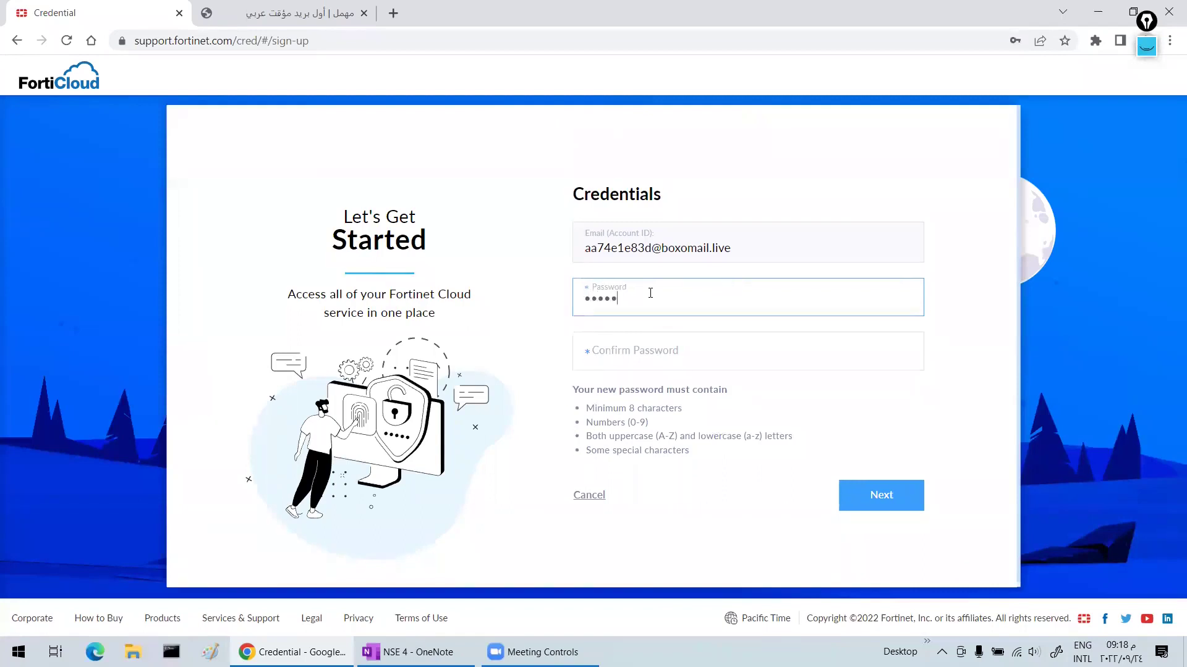
pyautogui.write('••••')
pyautogui.press('Tab')
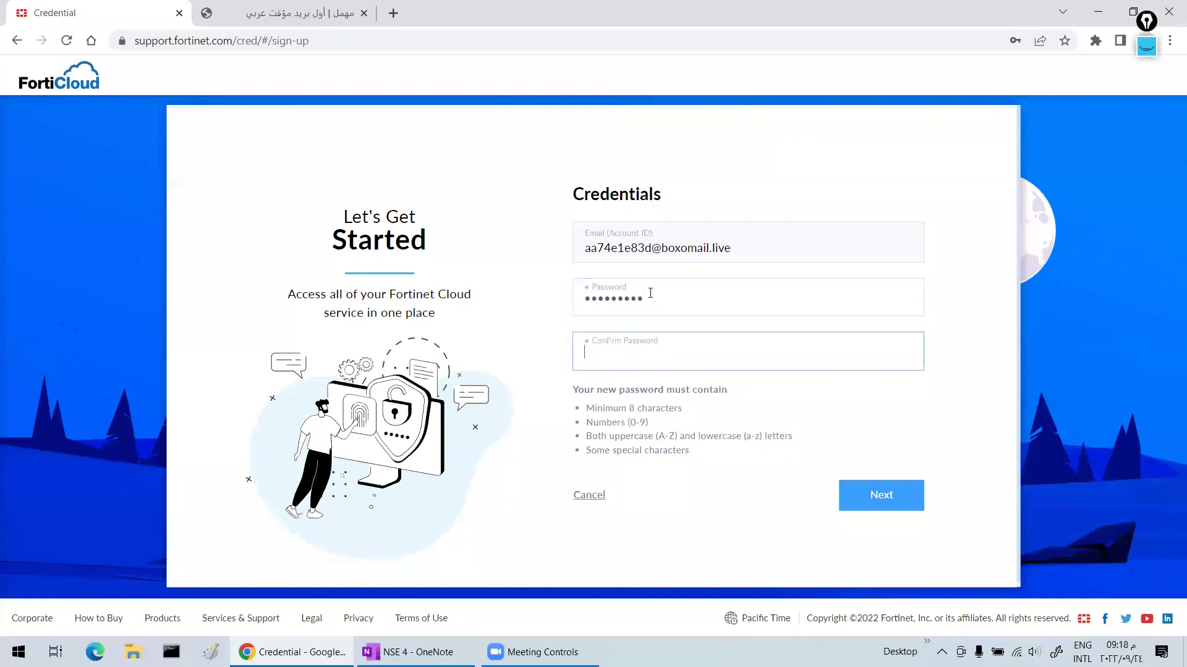
pyautogui.write('••')
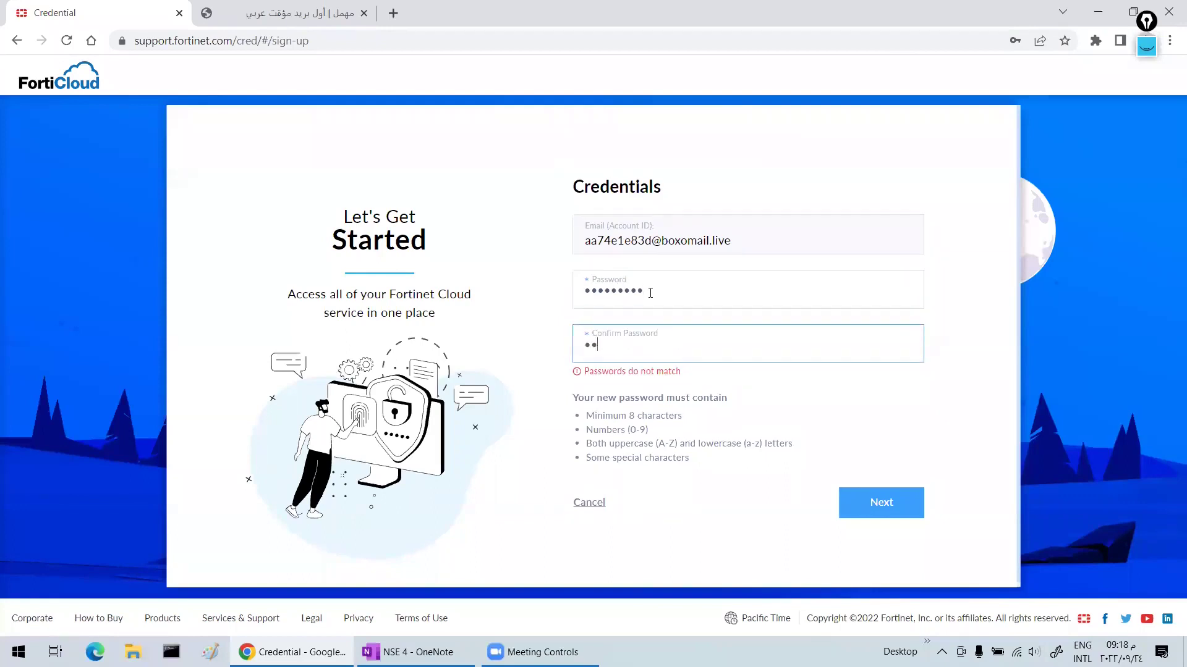
pyautogui.write('•••••••')
pyautogui.click(893, 498)
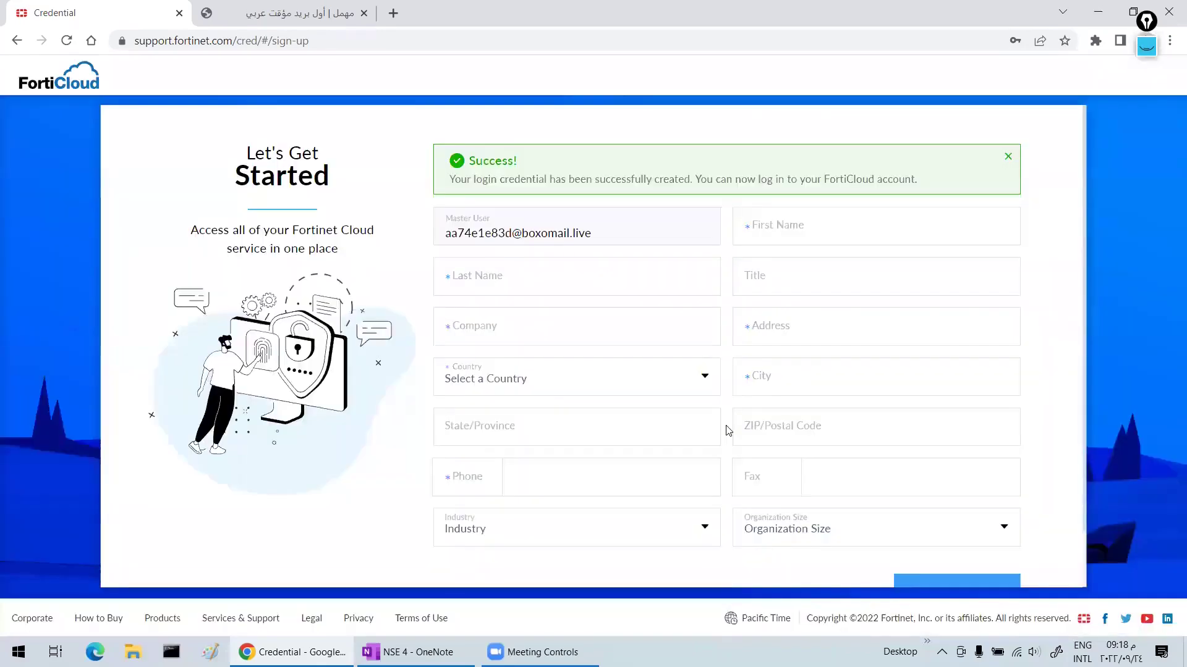
# - Fill in the contact's first and last name, plus placeholder company, address and city text
pyautogui.click(492, 273)
pyautogui.click(767, 230)
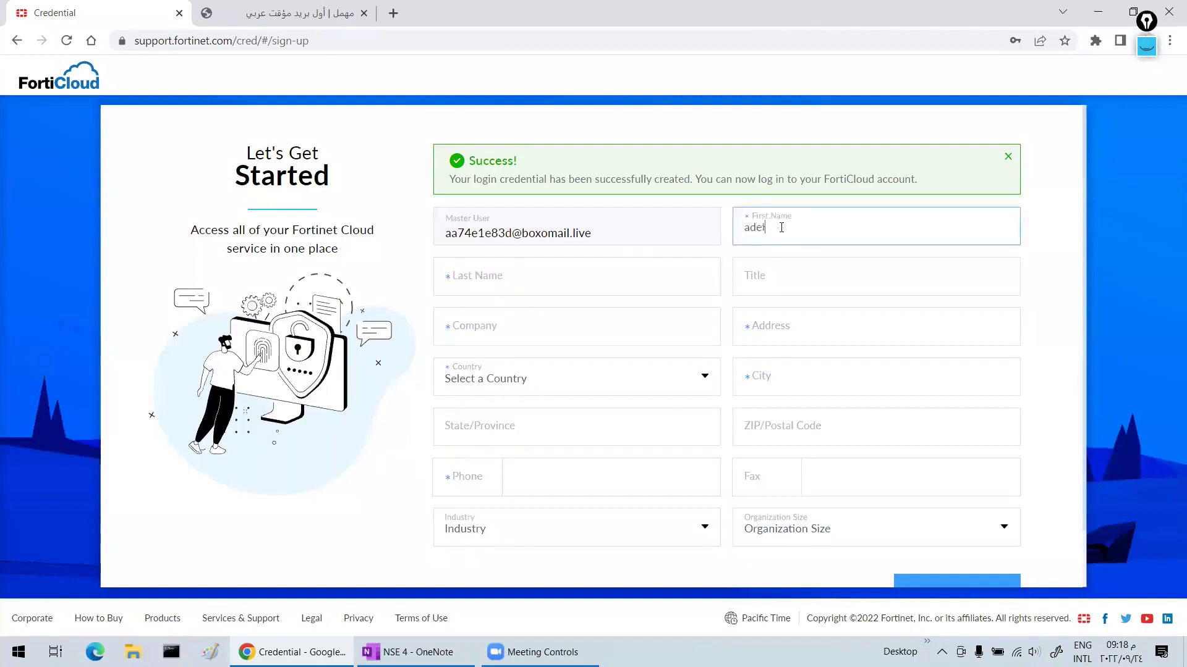
pyautogui.press('Tab')
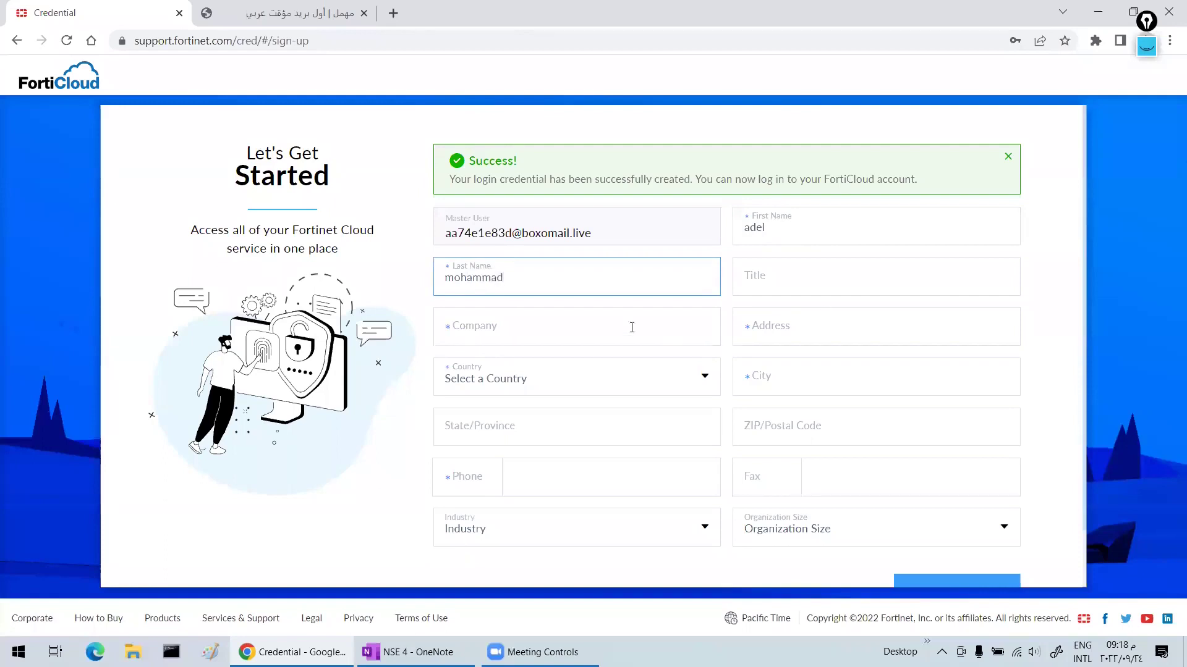
pyautogui.click(631, 327)
pyautogui.write('sfsfsfsf')
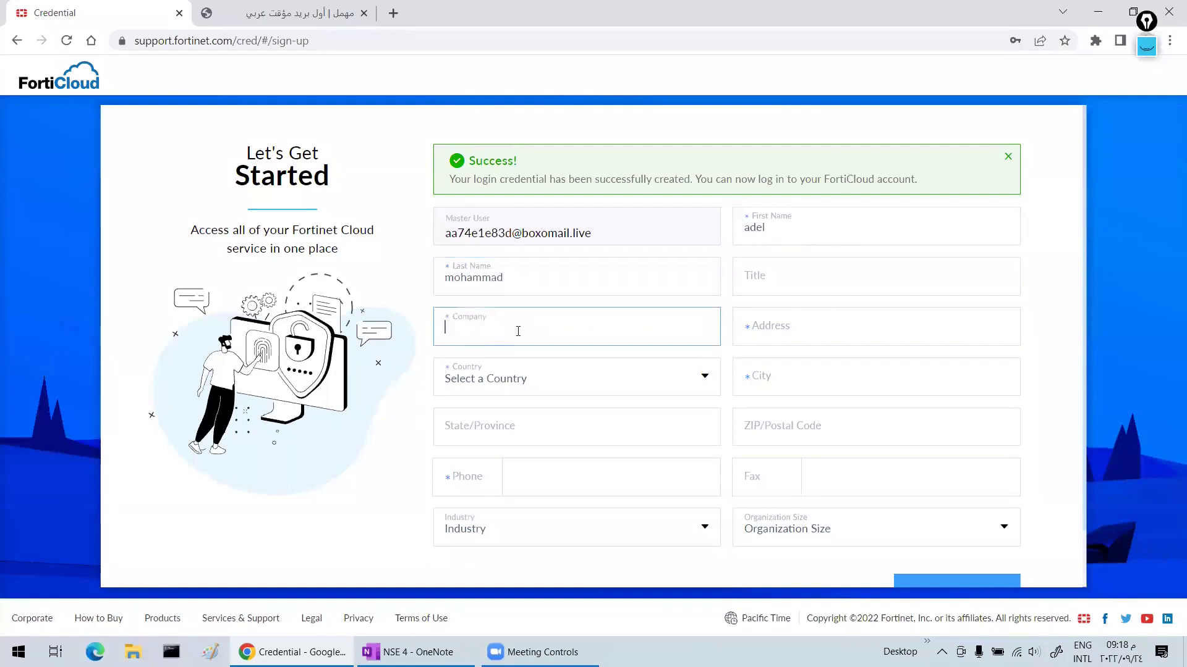
pyautogui.click(792, 335)
pyautogui.write('sfsfsf')
pyautogui.press('Tab')
pyautogui.write('sfsfs')
# - Set country to EGYPT and phone code to EGYPT +20, then enter the phone number
pyautogui.click(599, 397)
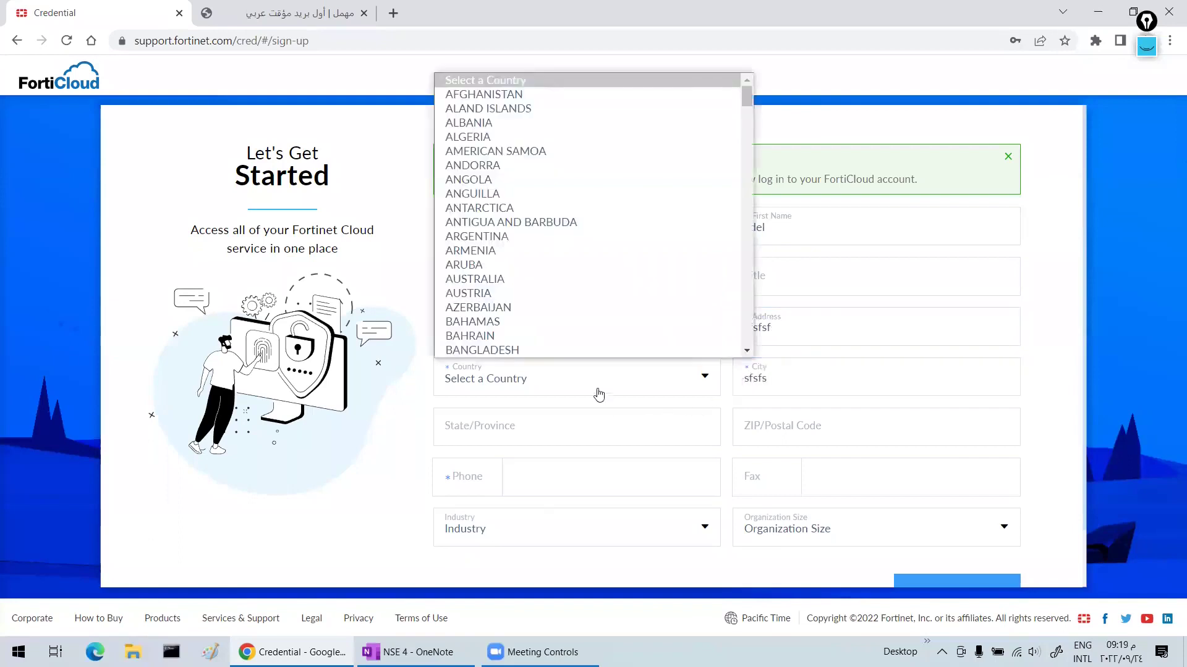
pyautogui.write('egypt')
pyautogui.click(539, 309)
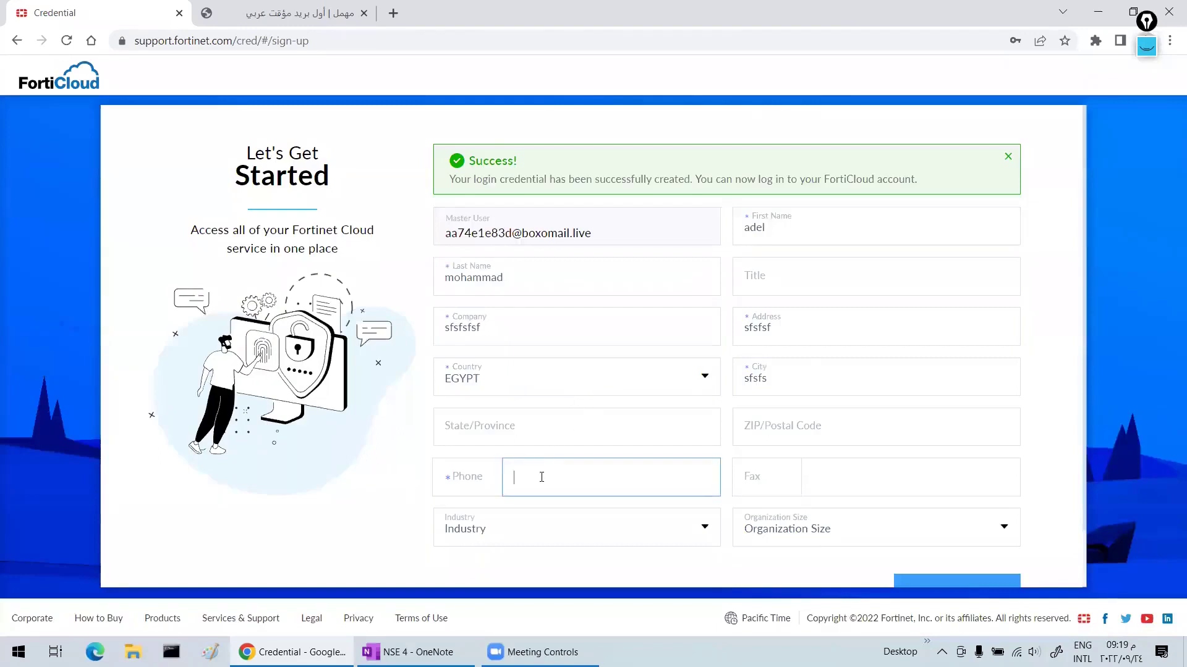
pyautogui.click(468, 472)
pyautogui.write('egypt')
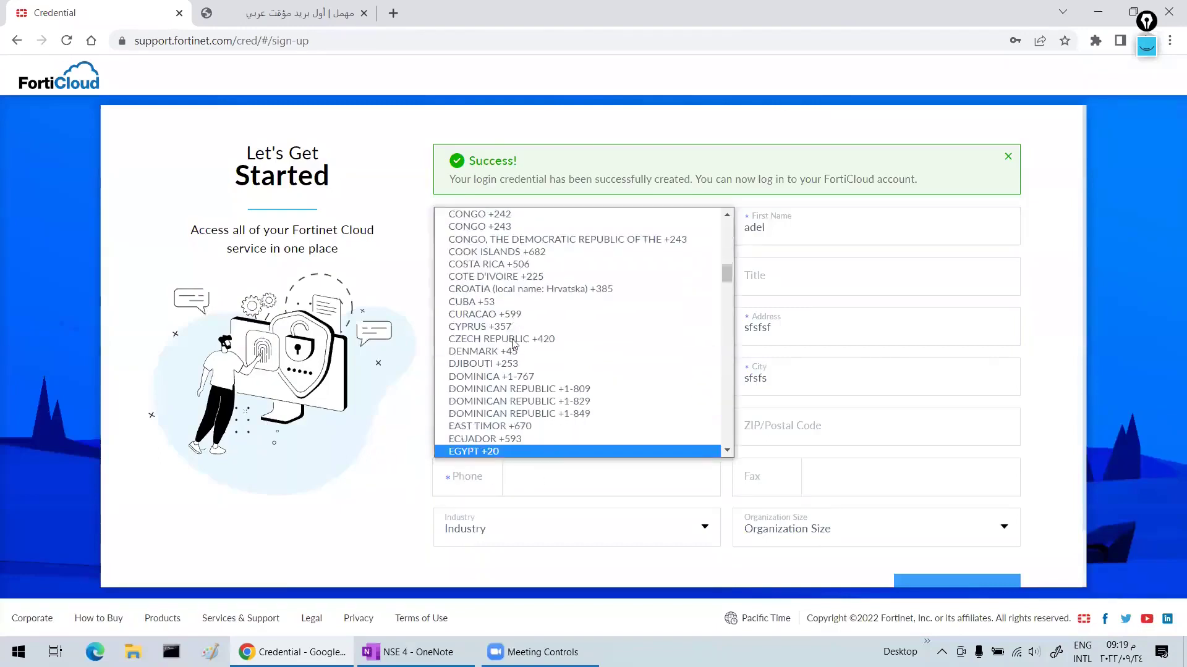
pyautogui.click(538, 451)
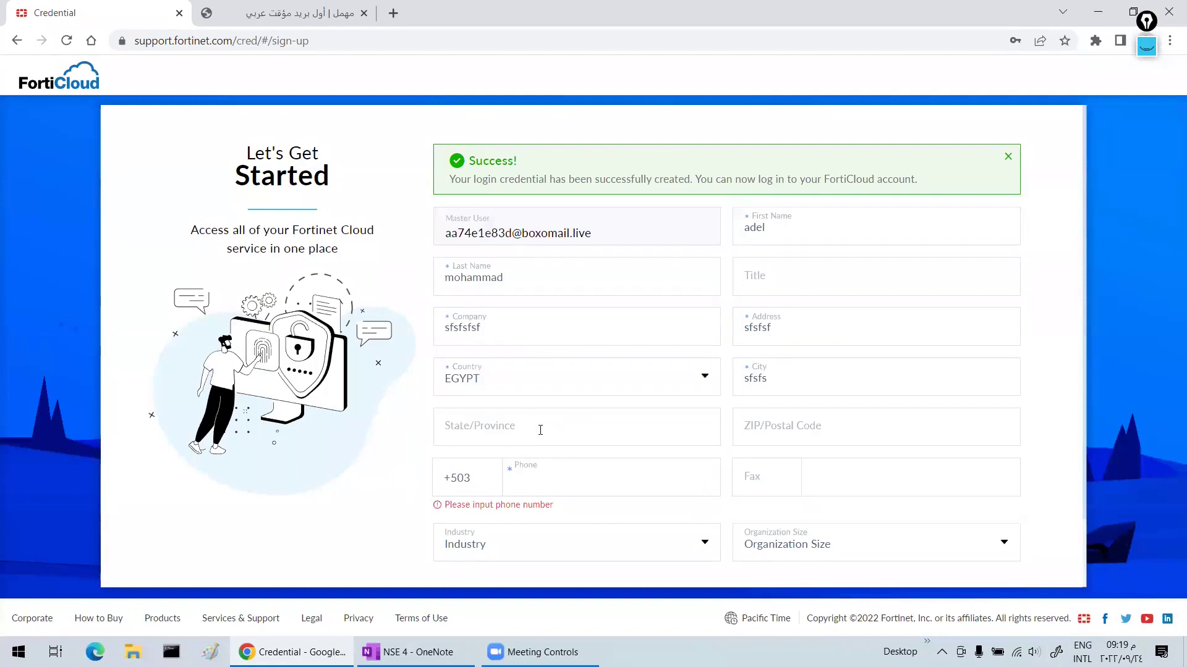
pyautogui.click(469, 482)
pyautogui.scroll(-1, 488, 432)
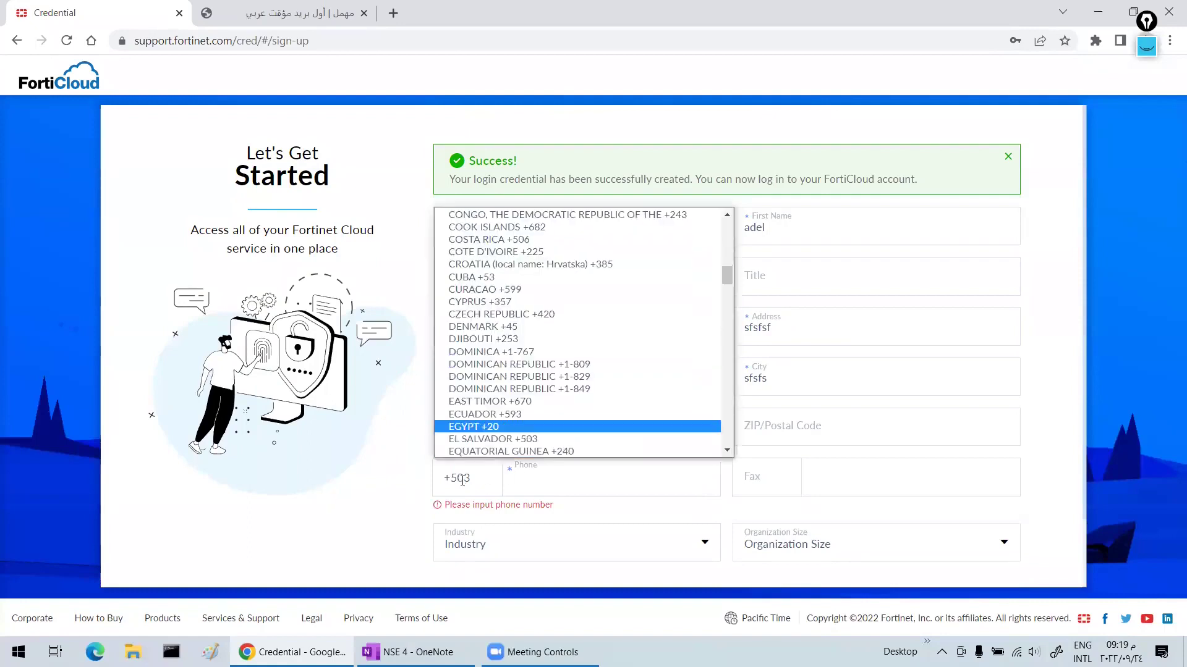
pyautogui.click(495, 402)
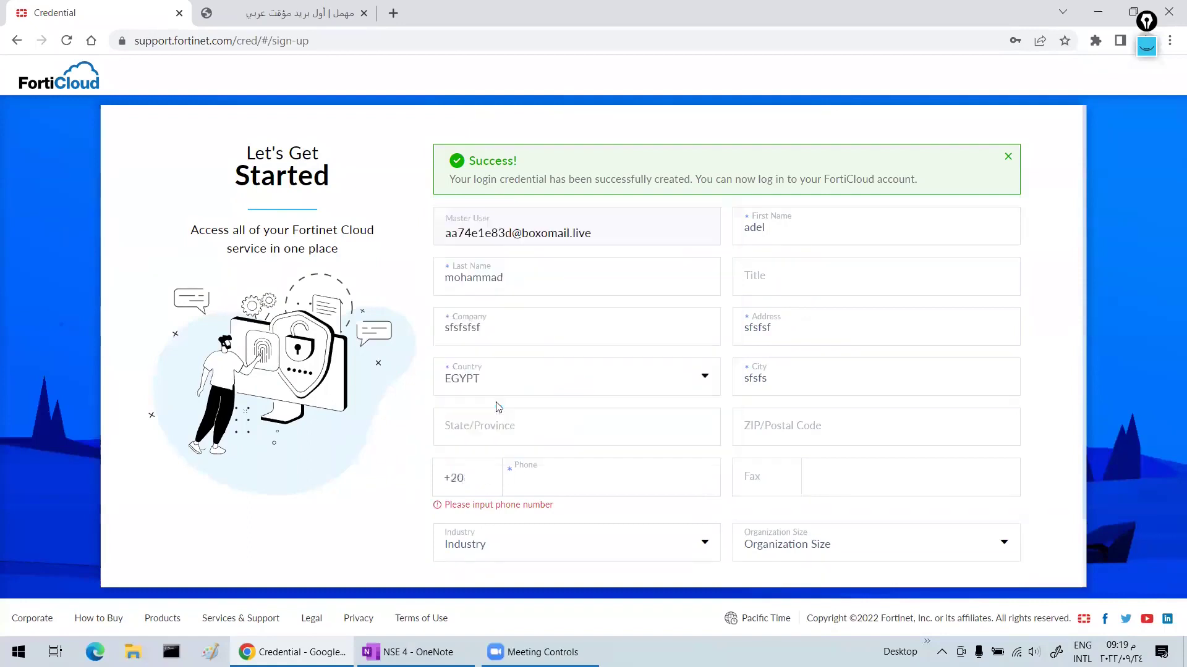
pyautogui.click(535, 473)
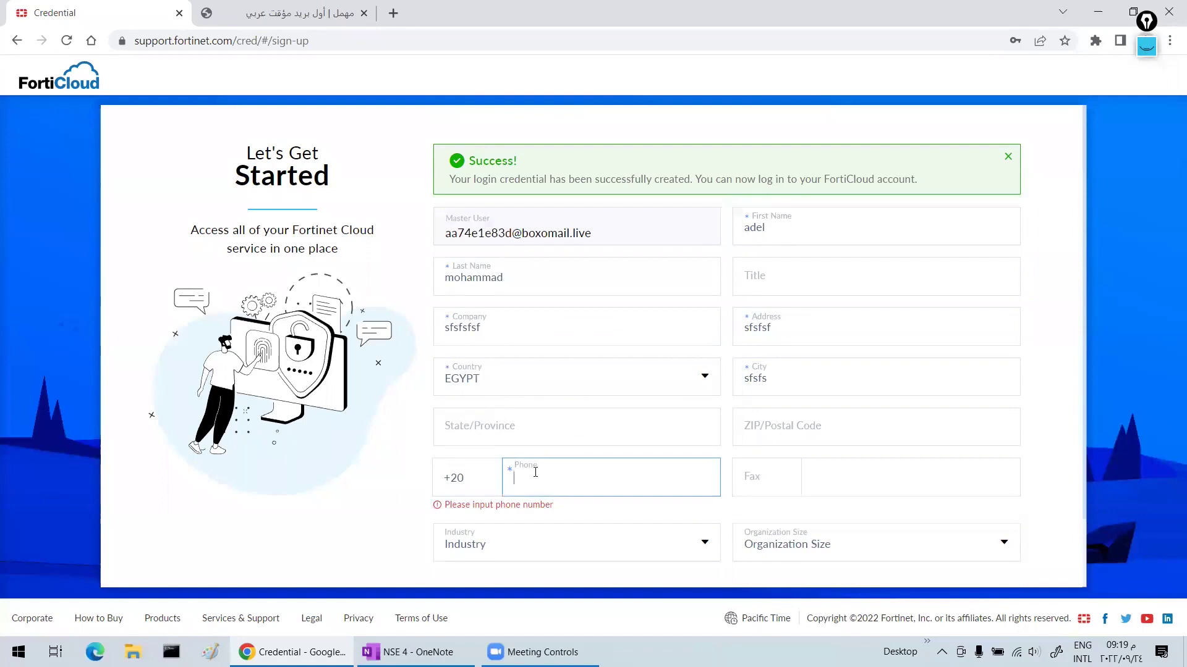
pyautogui.click(381, 530)
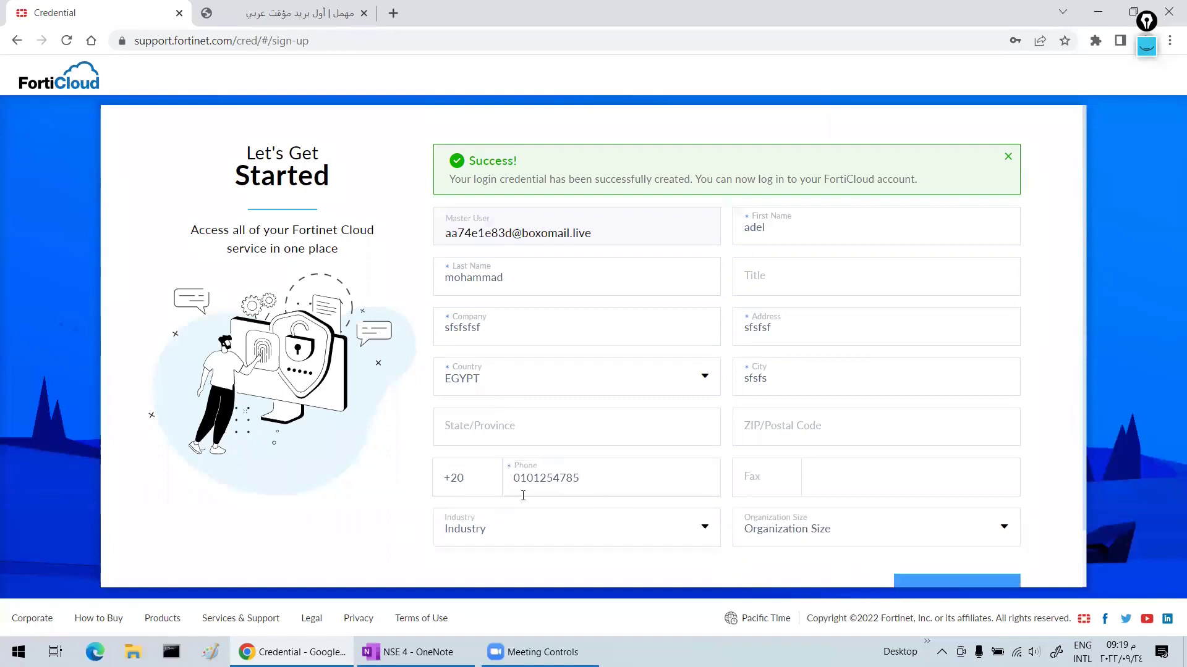
pyautogui.scroll(-1, 782, 465)
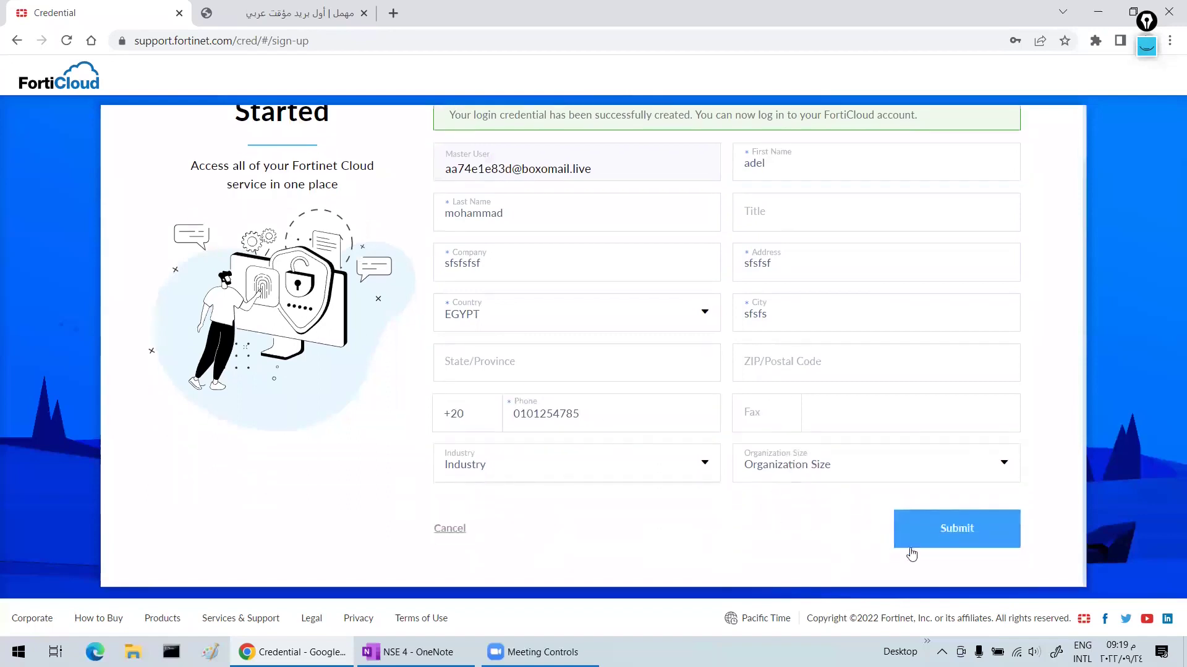
# - Submit the profile, accept the Fortinet service terms, register and complete account creation
pyautogui.click(950, 528)
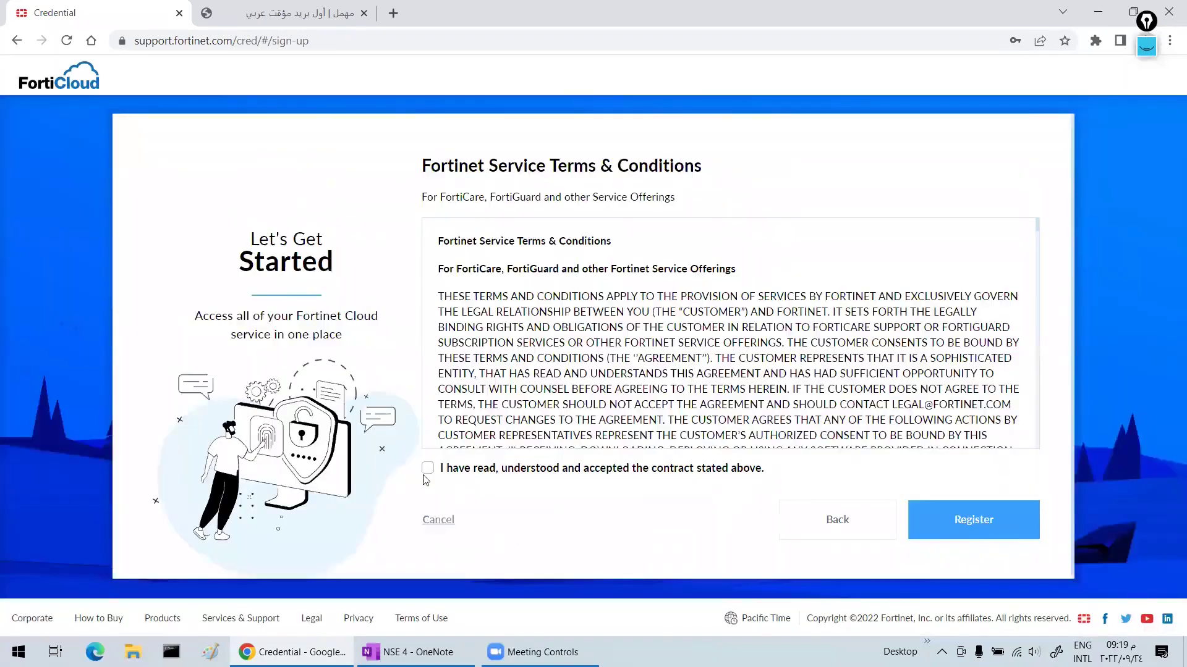
pyautogui.click(427, 468)
pyautogui.click(939, 520)
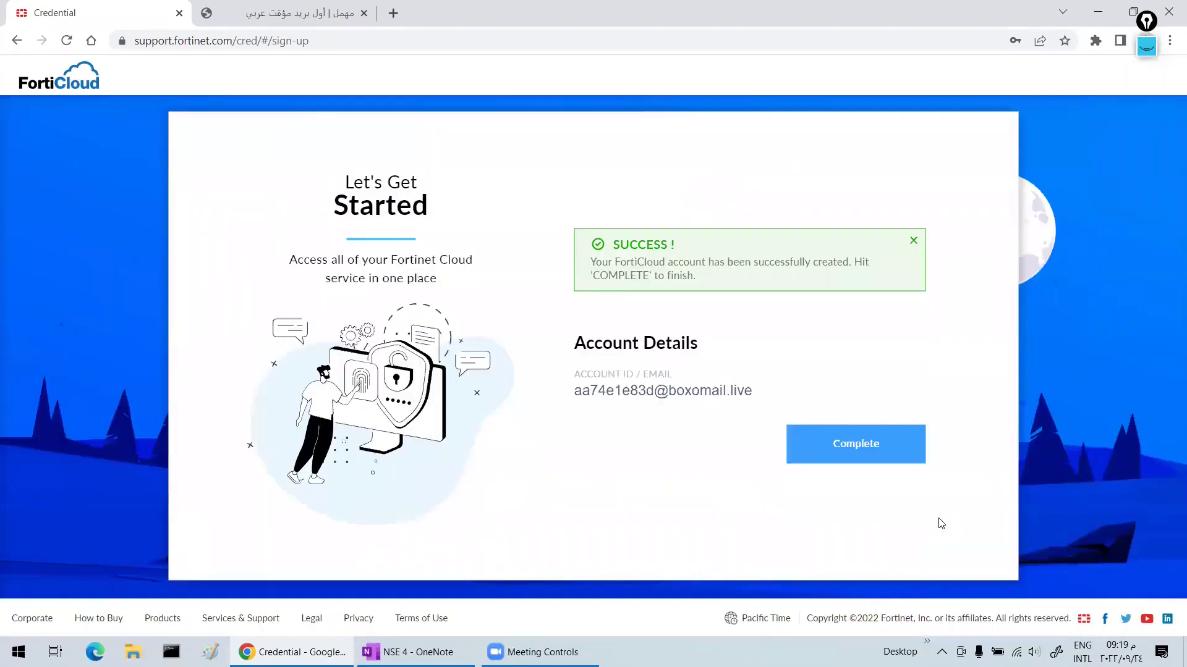
pyautogui.click(847, 458)
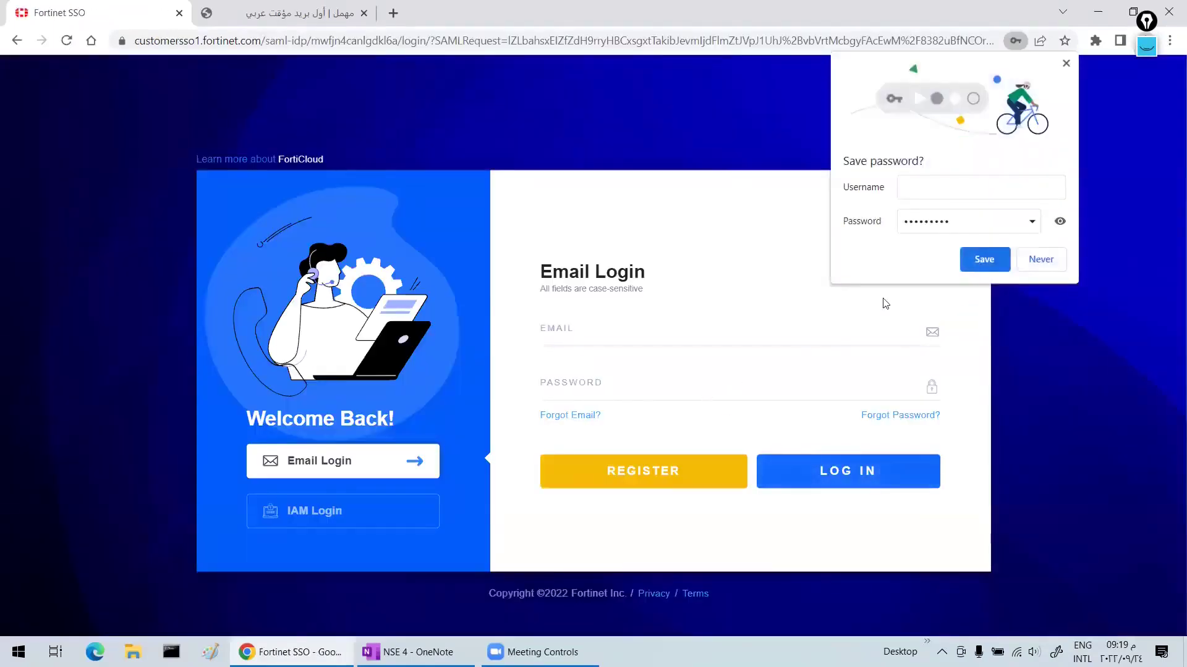
# - Log in with the copied Mohmal address and account password, saving the password in Chrome
pyautogui.click(573, 339)
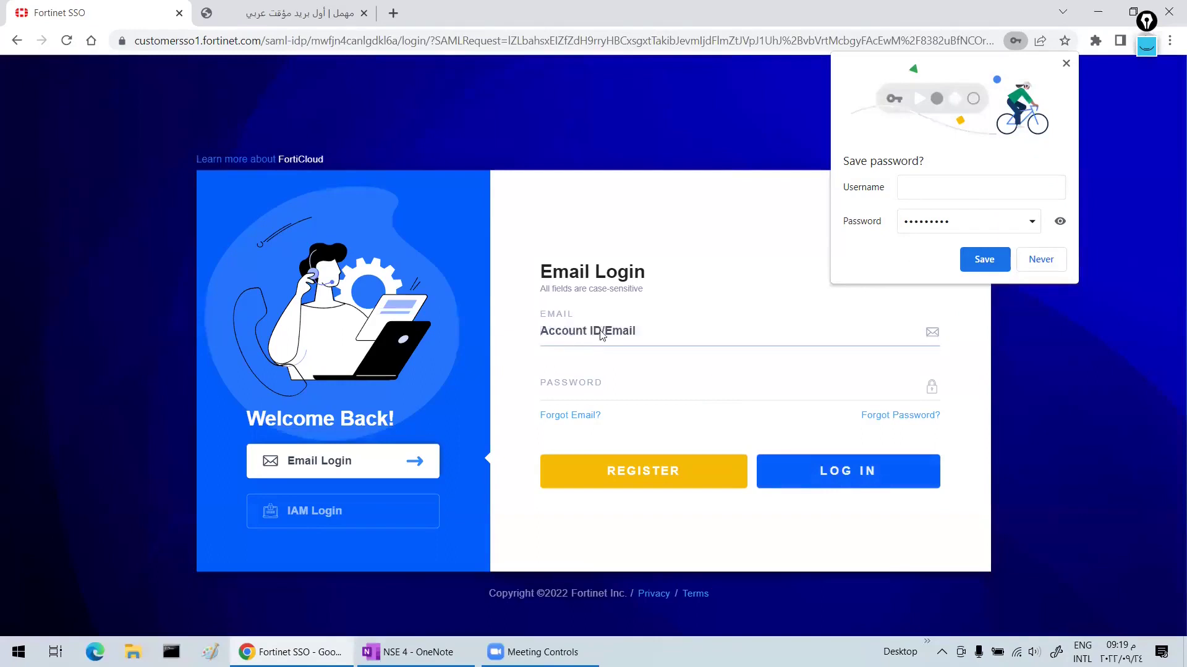
pyautogui.click(262, 5)
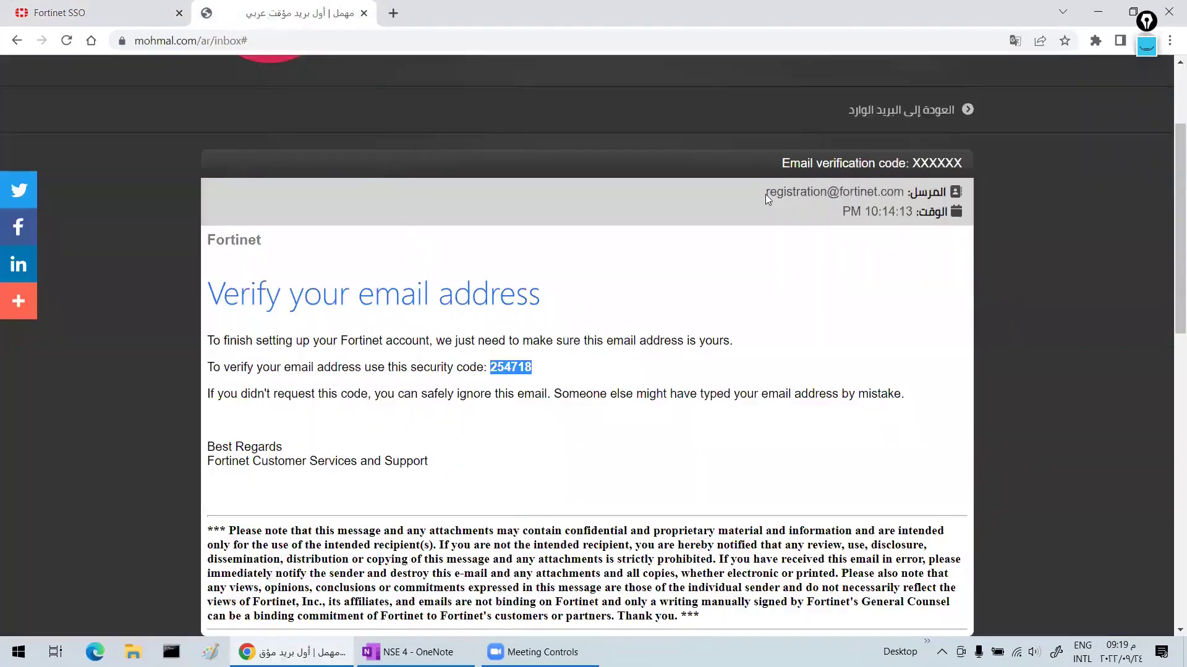
pyautogui.click(606, 148)
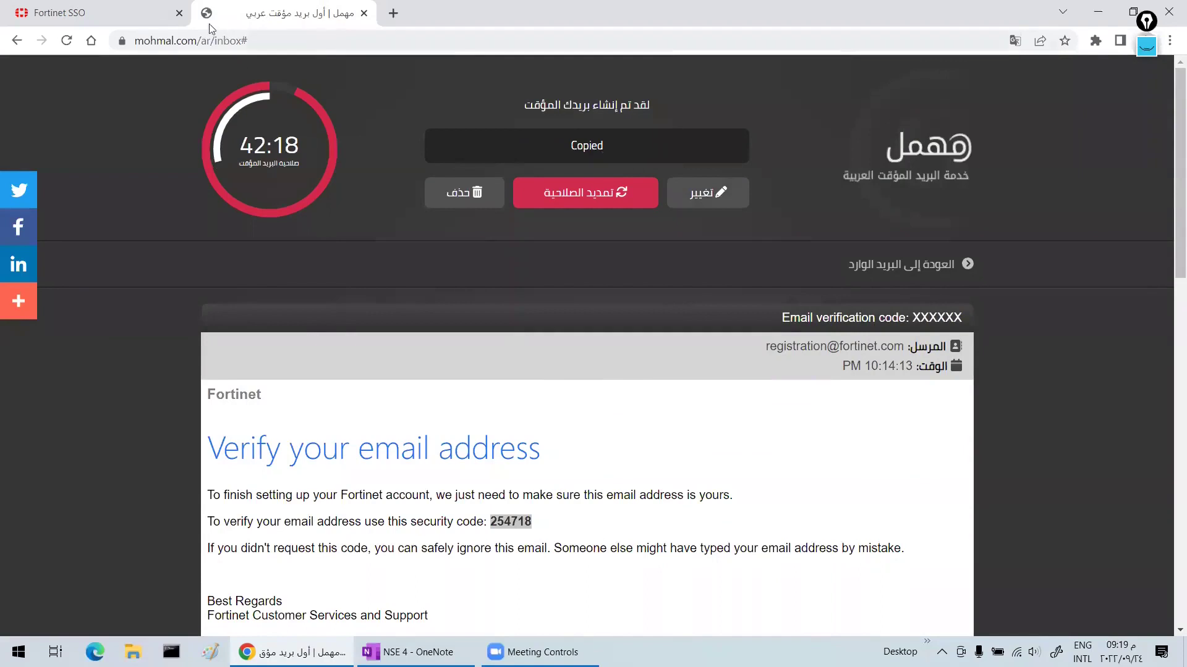
pyautogui.click(122, 9)
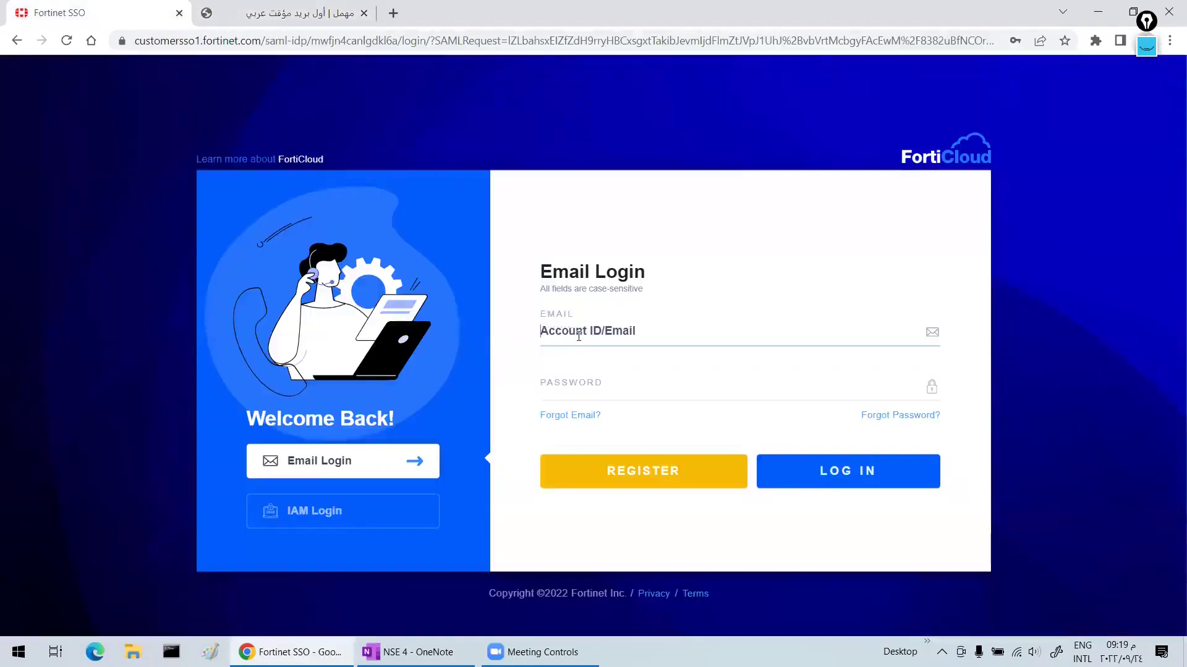
pyautogui.hotkey('ctrl', 'v')
pyautogui.click(604, 386)
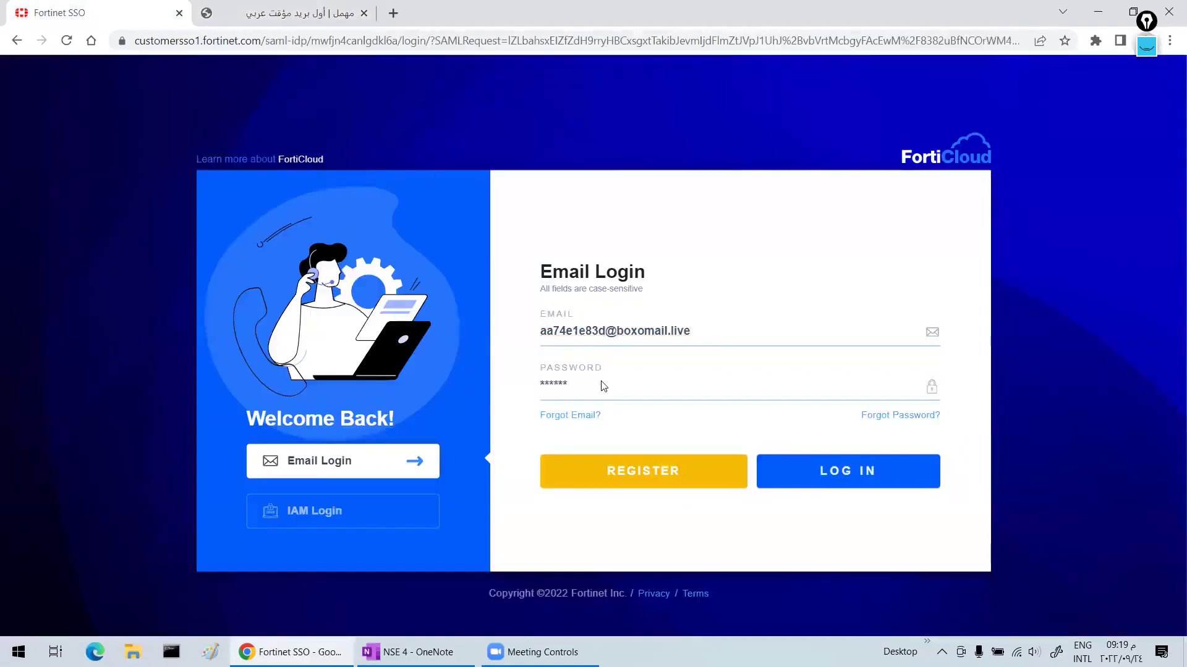
pyautogui.write('••')
pyautogui.click(882, 485)
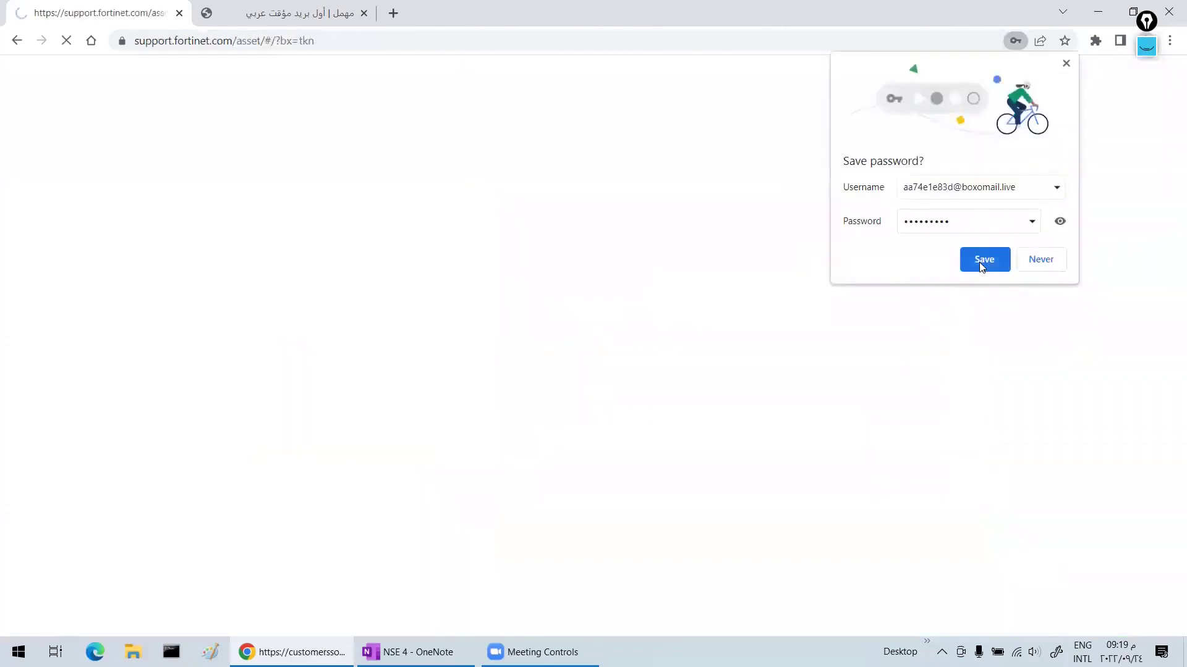
pyautogui.click(979, 262)
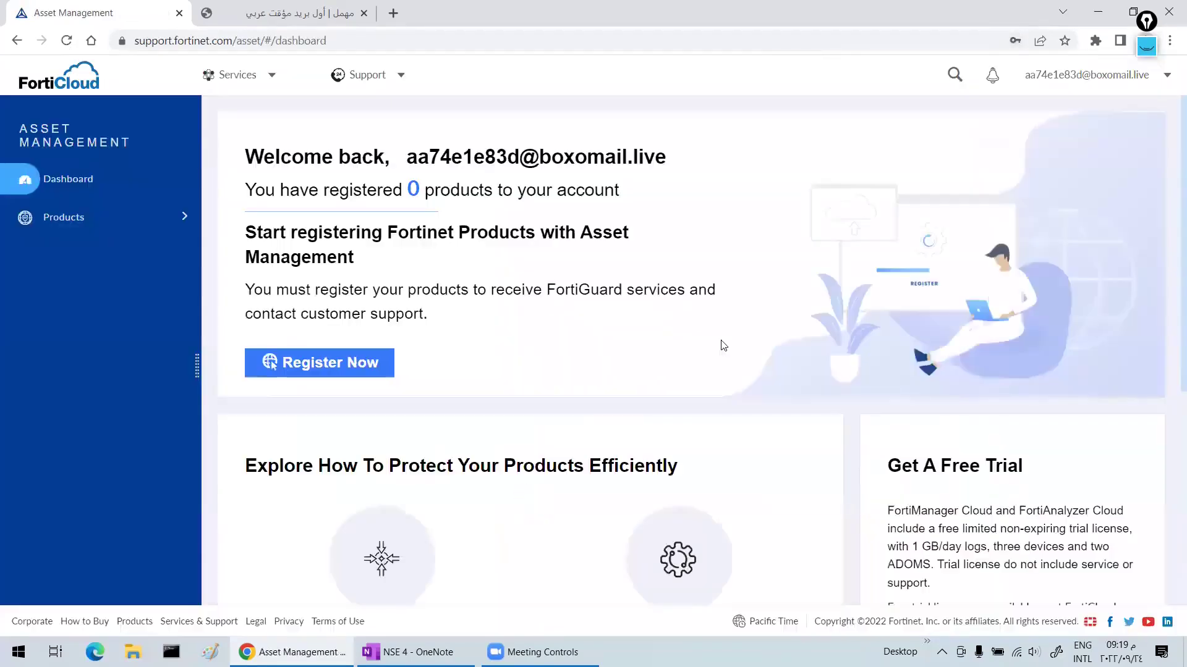
# - Open Support > VM Images and filter to product FortiGate on platform VMWare ESXi
pyautogui.click(401, 77)
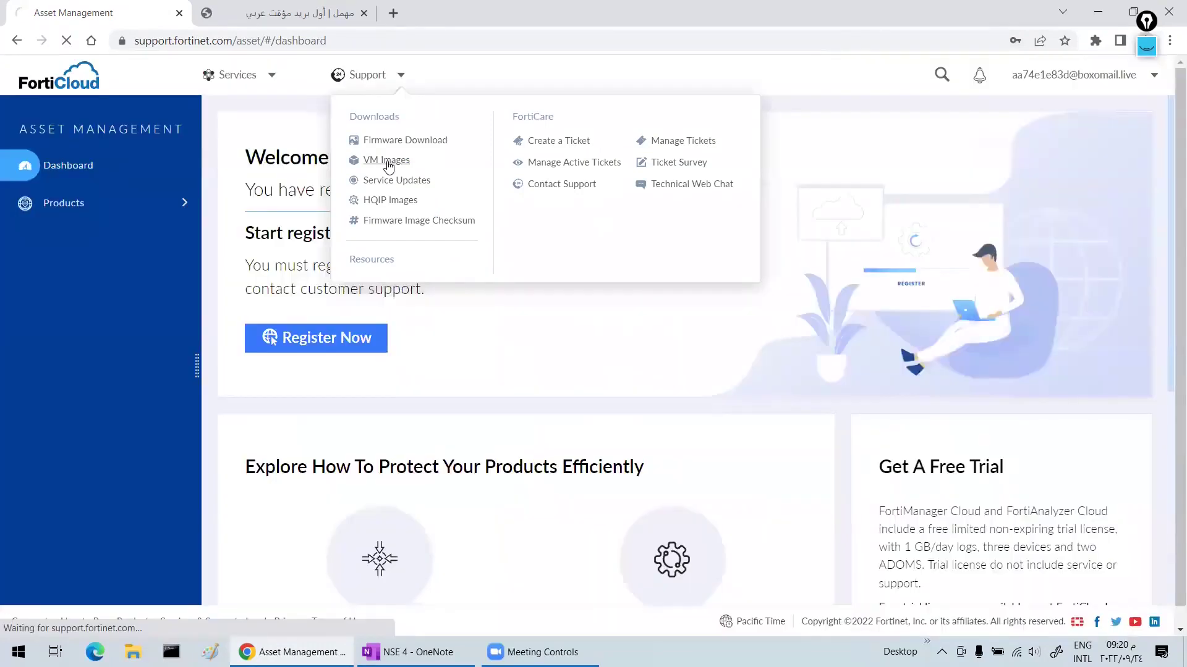
pyautogui.click(387, 161)
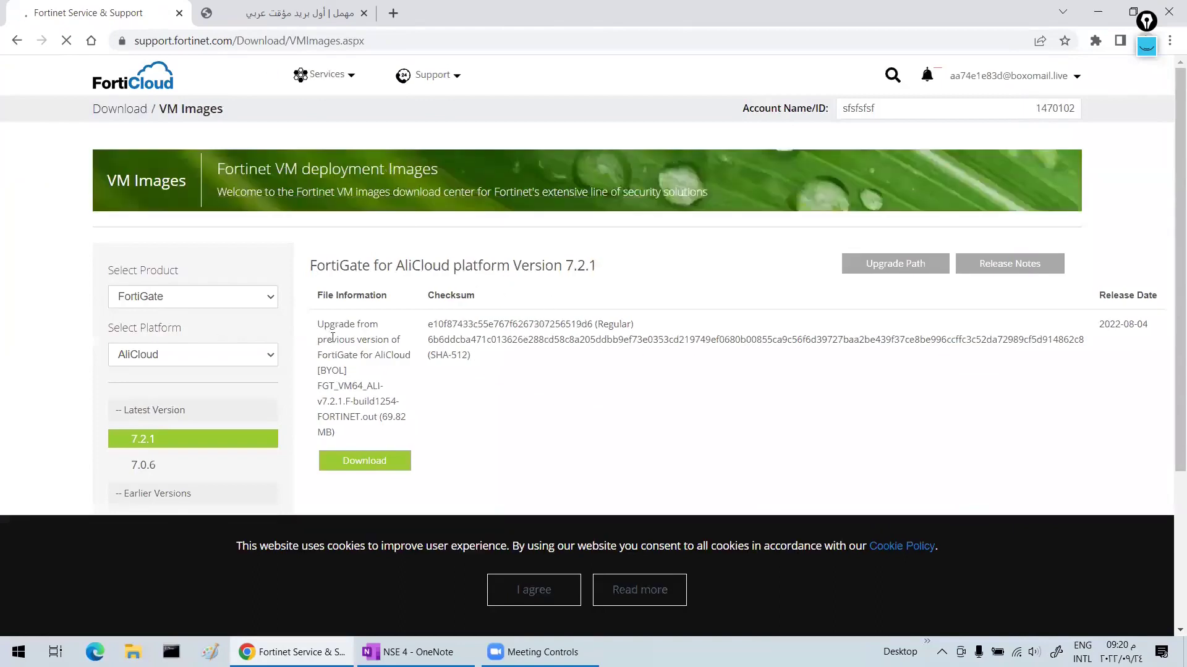
pyautogui.click(176, 294)
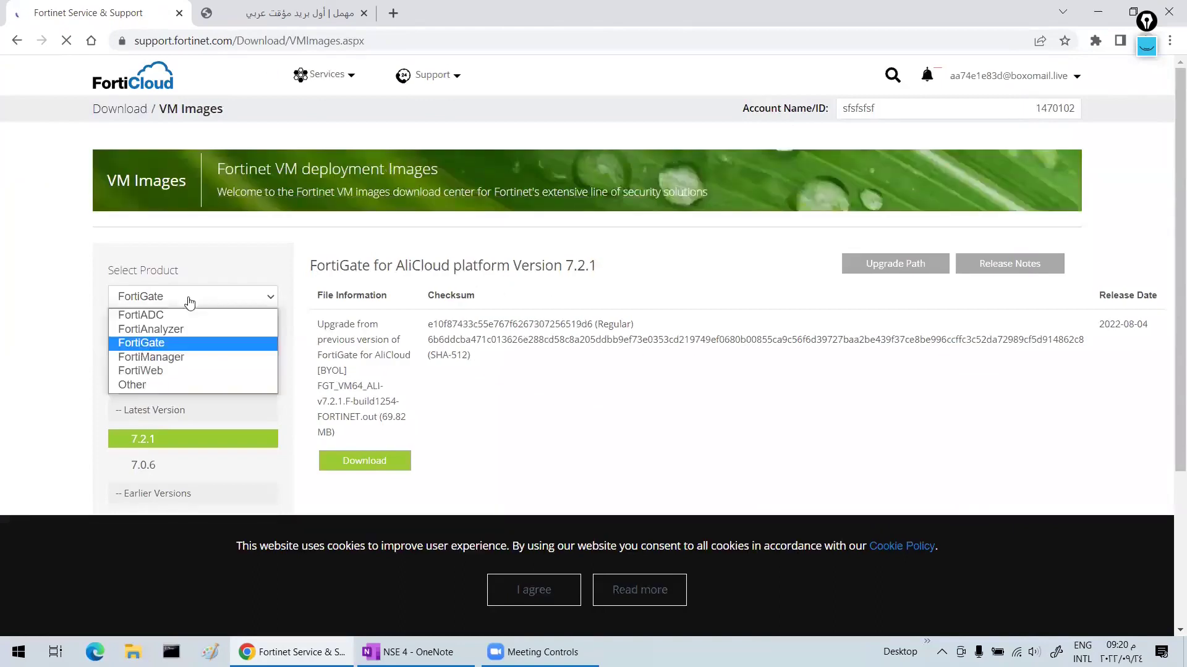
pyautogui.click(182, 349)
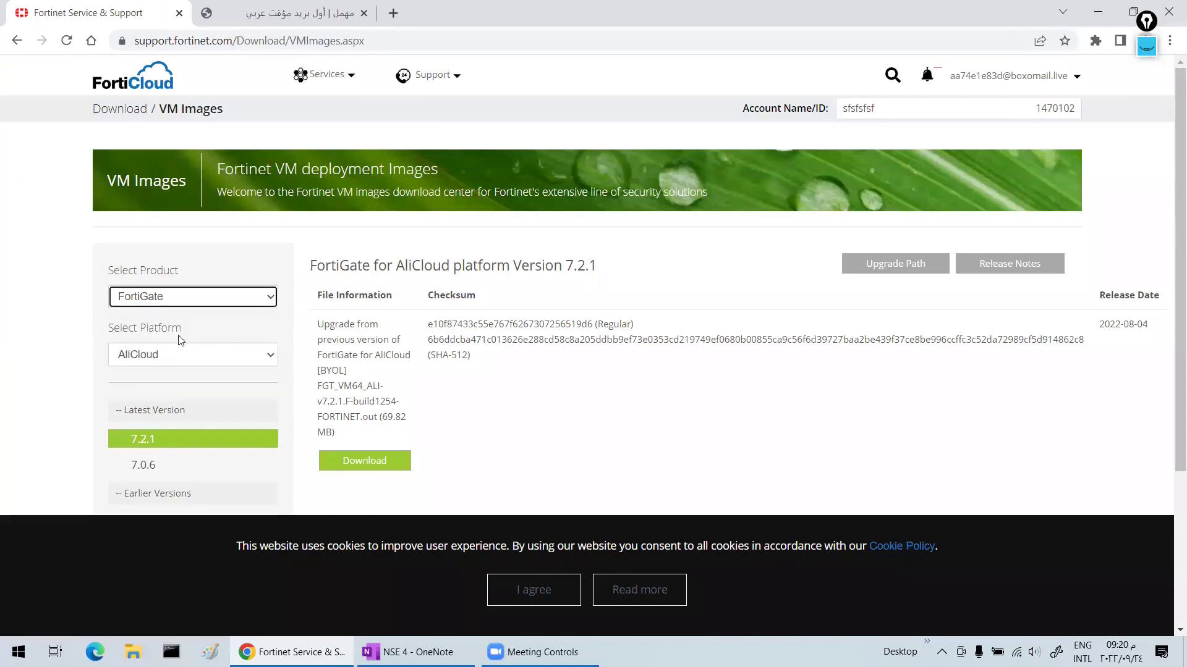
pyautogui.click(227, 362)
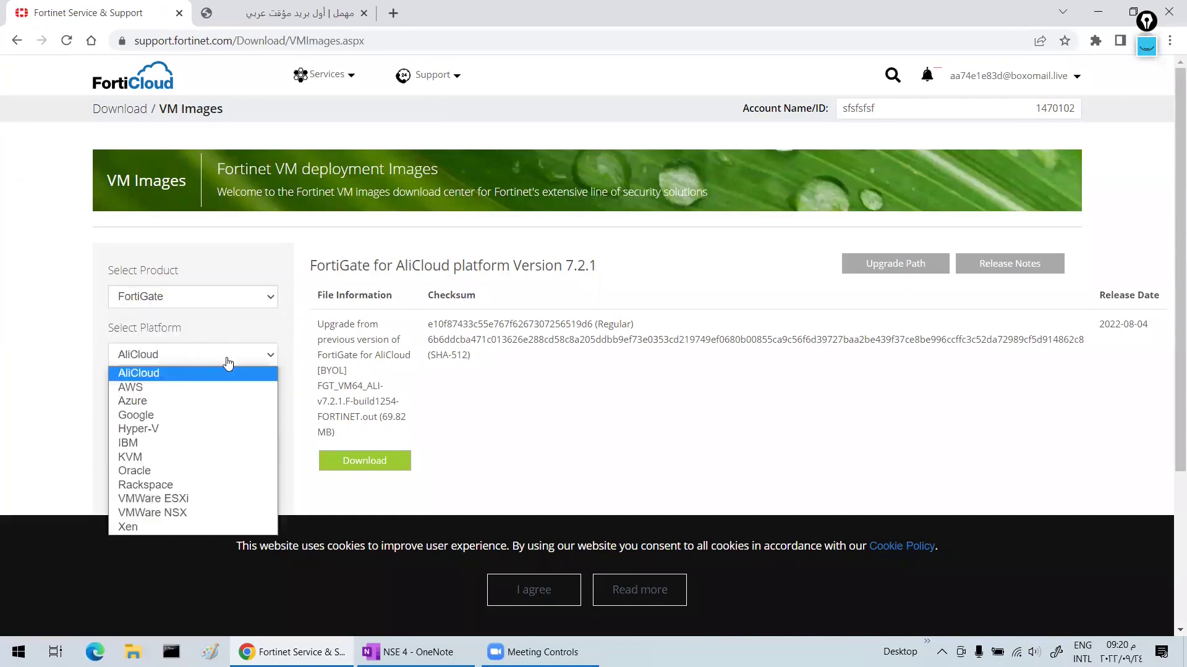
pyautogui.click(184, 498)
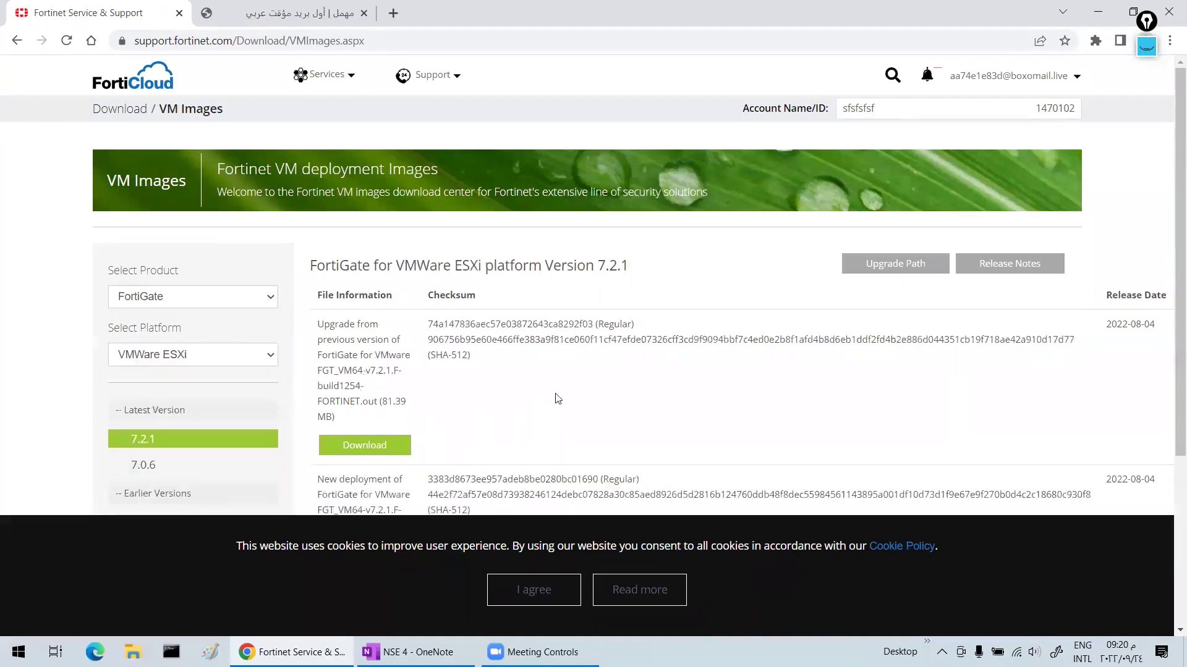
# - Switch the FortiGate ESXi image list from version 7.0.6 to 7.2.1
pyautogui.scroll(-1, 550, 396)
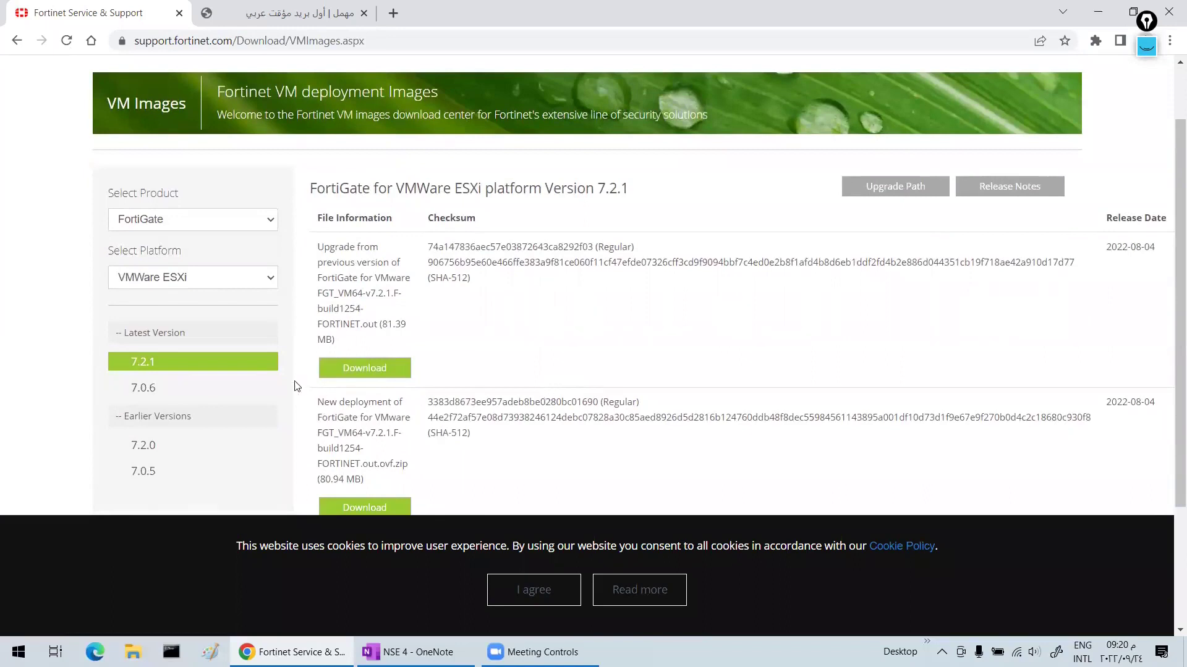
pyautogui.click(158, 390)
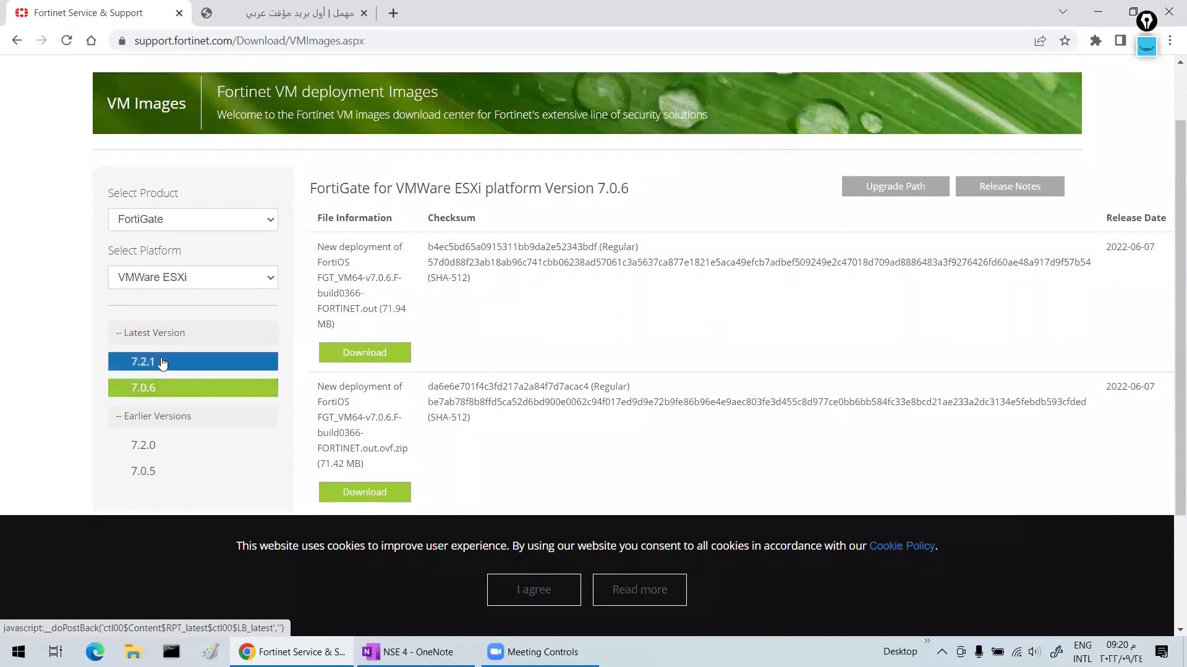
pyautogui.click(162, 364)
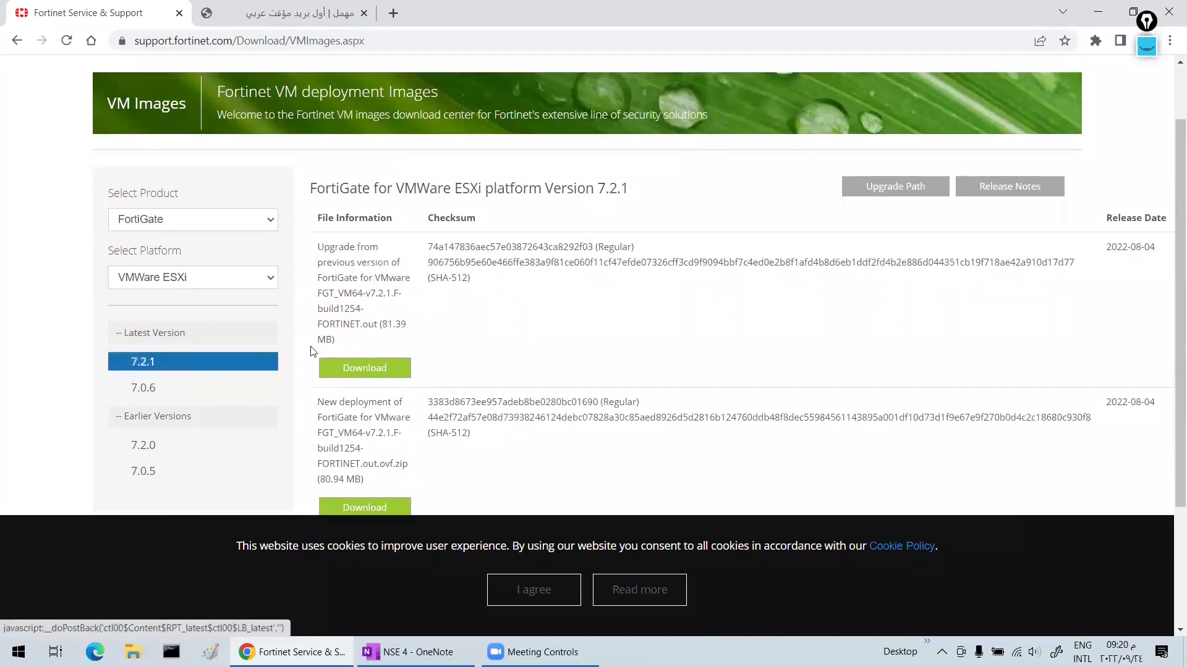
# - Highlight the upgrade file's .out extension and the deployment file's .zip extension
pyautogui.moveTo(370, 246); pyautogui.dragTo(351, 246)
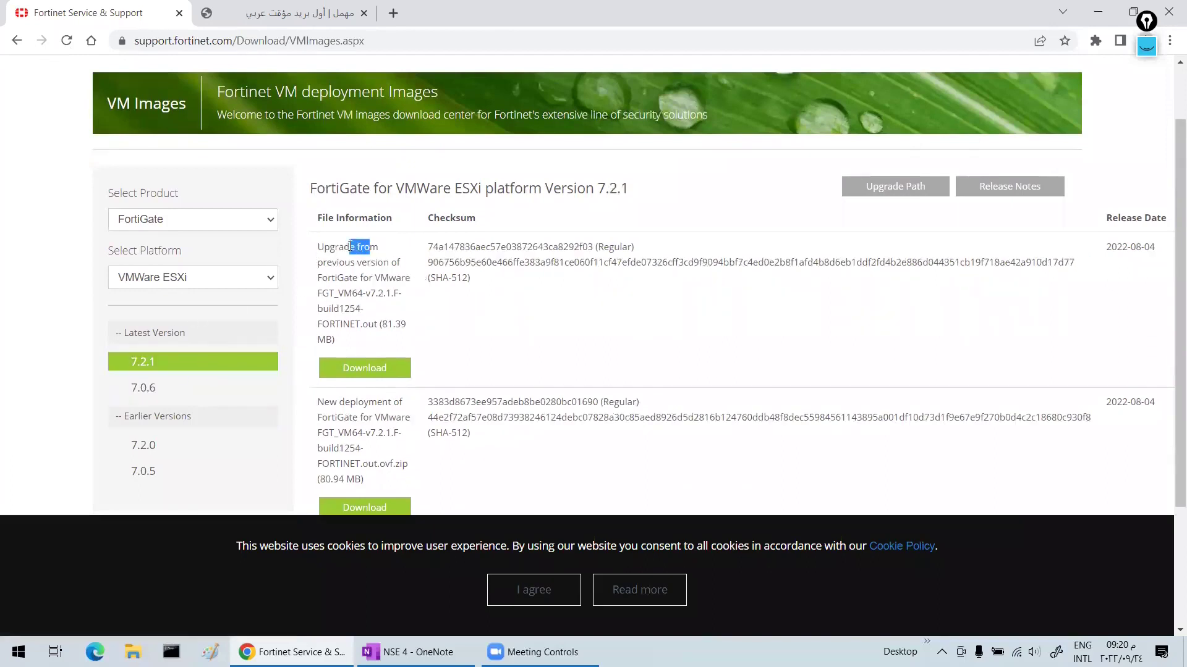
pyautogui.moveTo(362, 325); pyautogui.dragTo(377, 325)
pyautogui.click(339, 290)
pyautogui.scroll(-2, 419, 317)
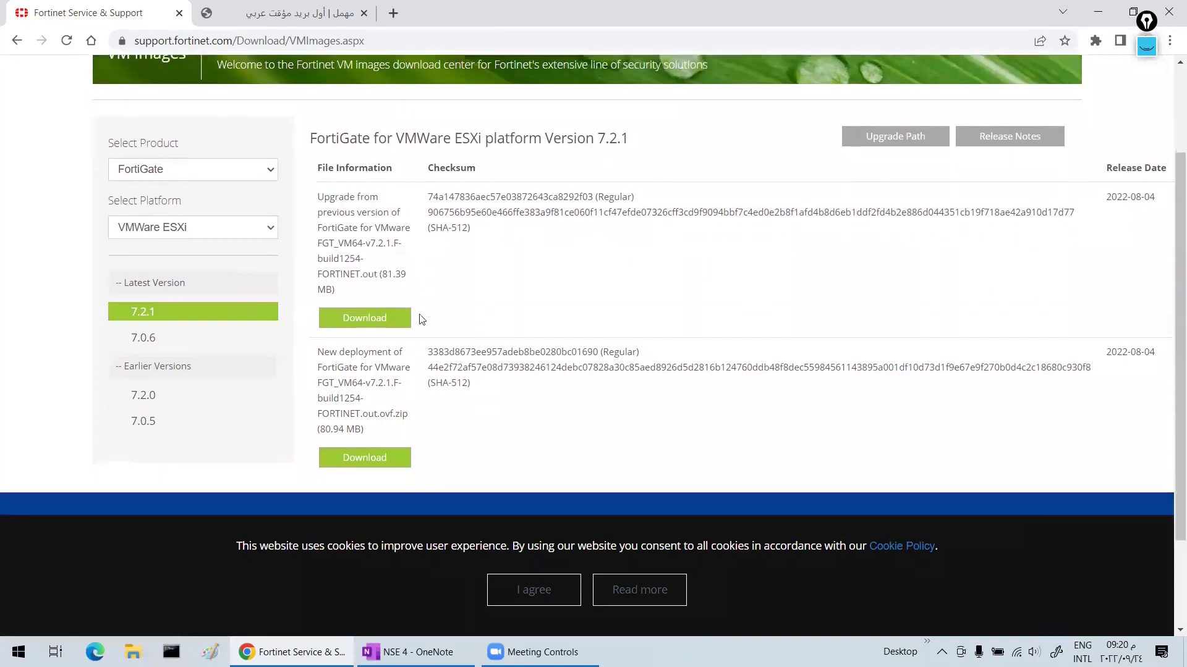
pyautogui.moveTo(395, 387); pyautogui.dragTo(410, 396)
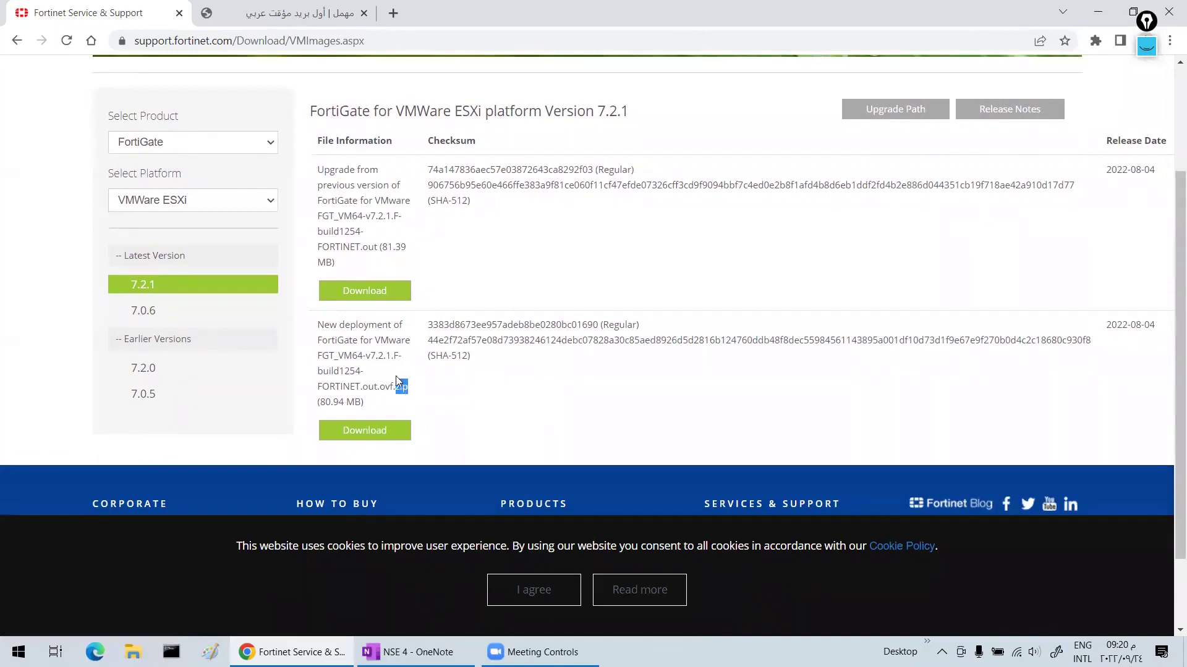
# - Download the 7.2.1 new-deployment .out.ovf.zip package, noting its 80.94 MB size
pyautogui.click(359, 223)
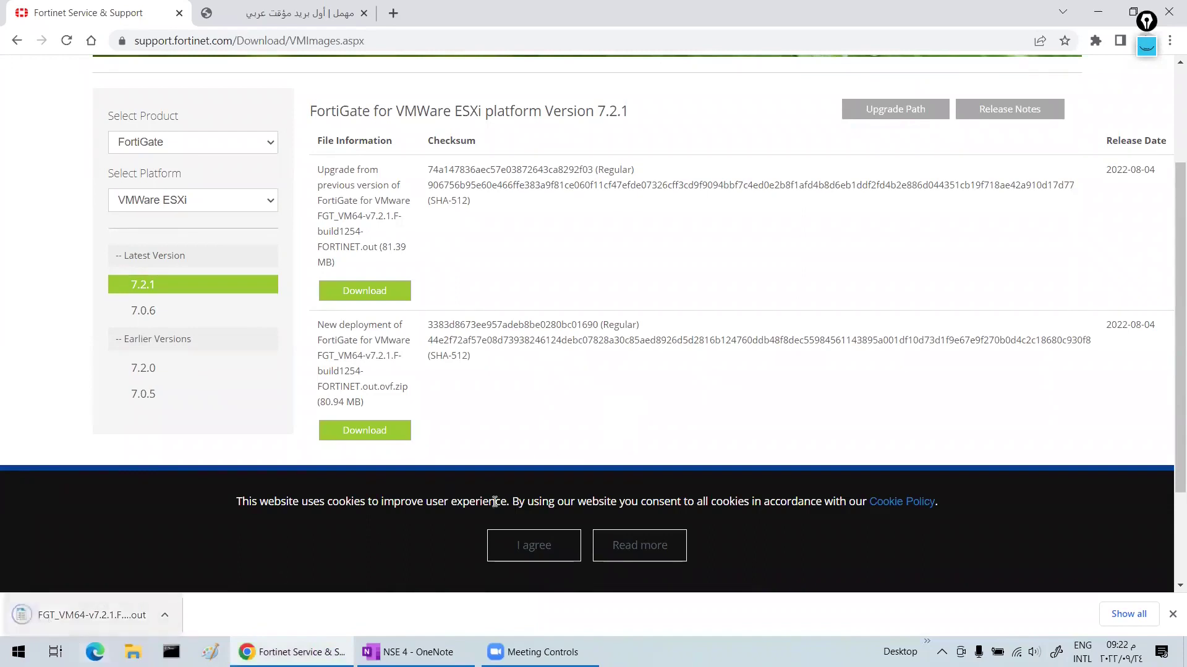
pyautogui.click(361, 435)
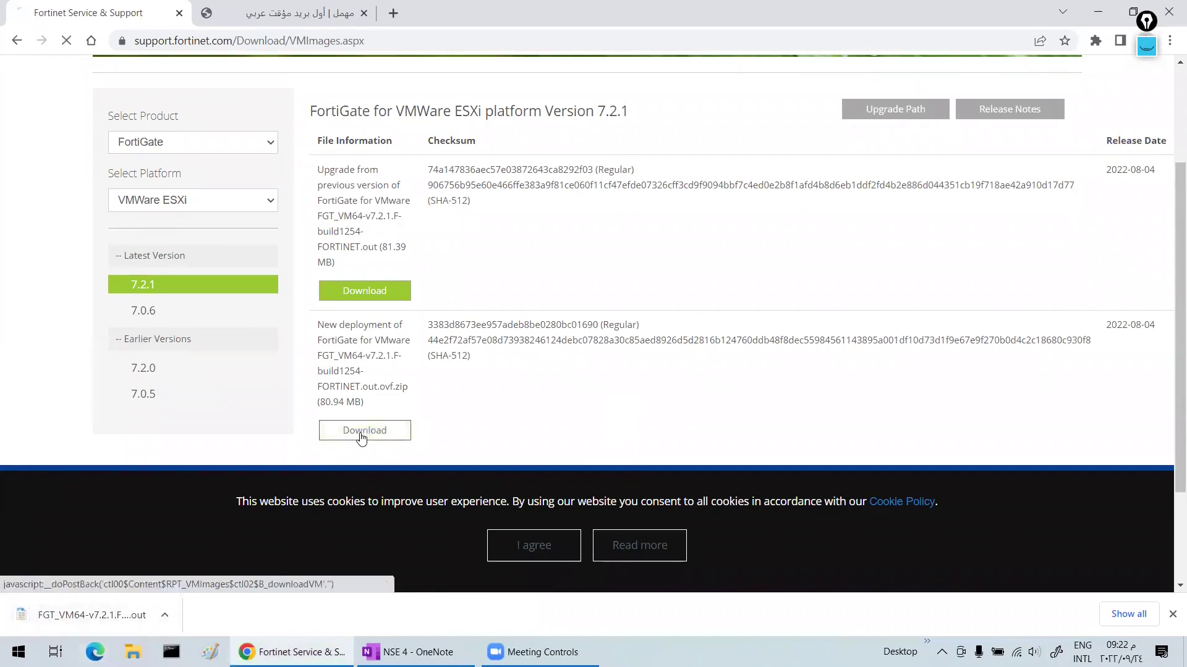
pyautogui.moveTo(323, 325); pyautogui.dragTo(365, 338)
pyautogui.click(365, 341)
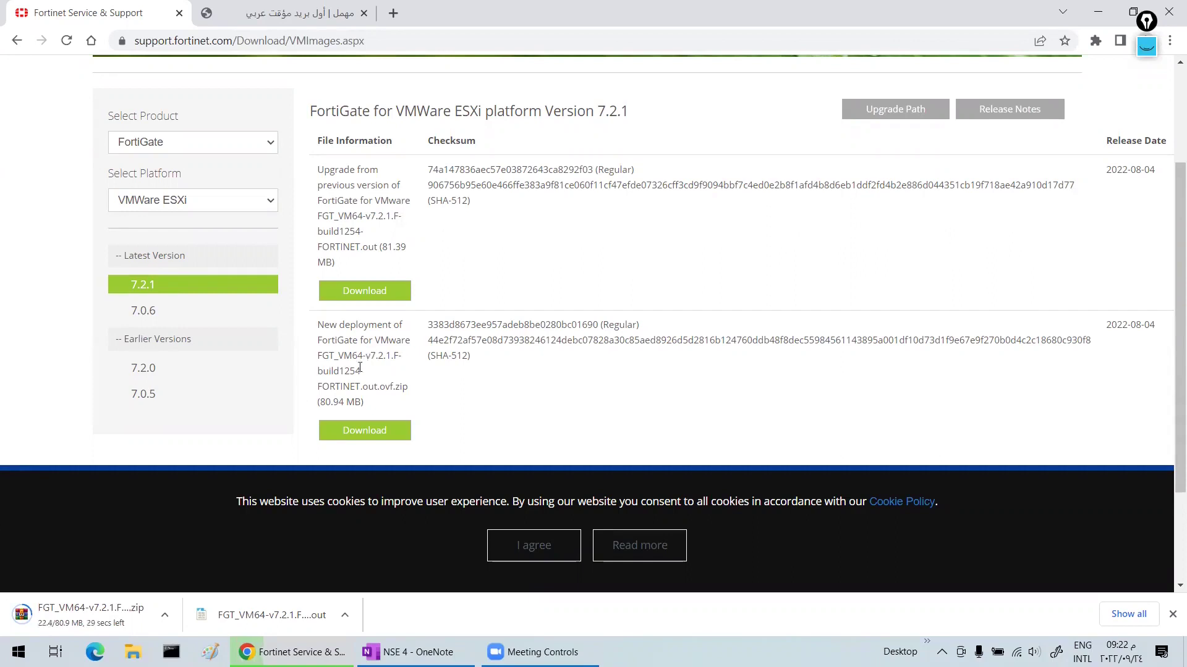
pyautogui.moveTo(344, 402); pyautogui.dragTo(321, 402)
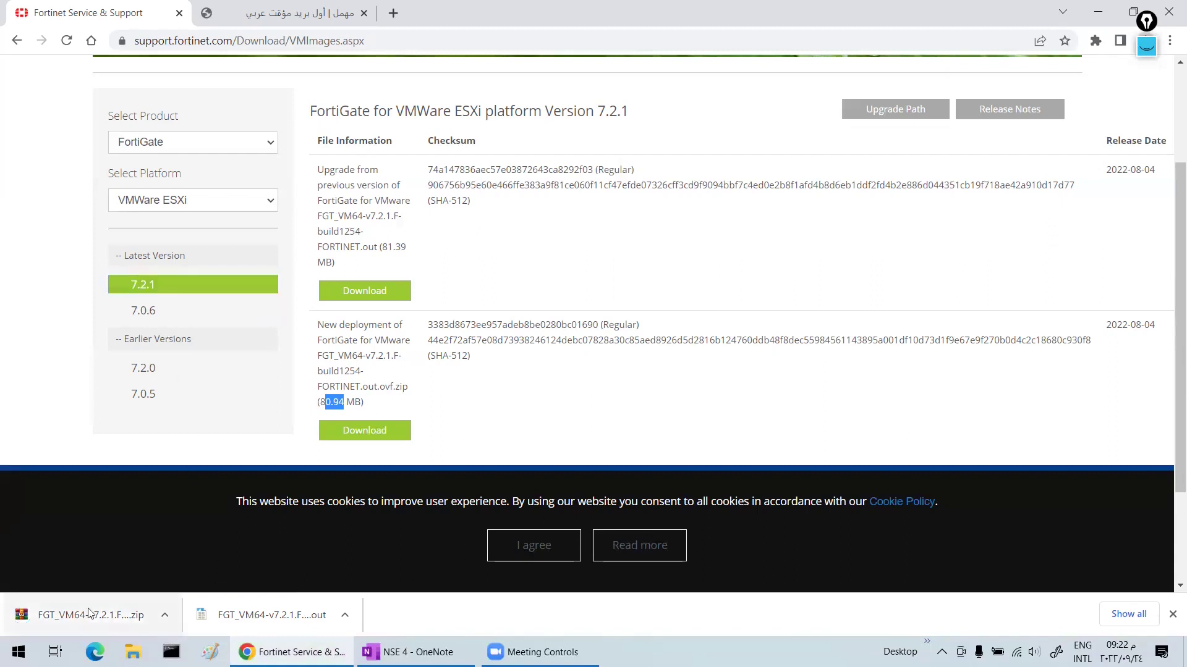
# - List the 7.0.6 image files, highlighting the .out extension and New deployment label
pyautogui.click(164, 312)
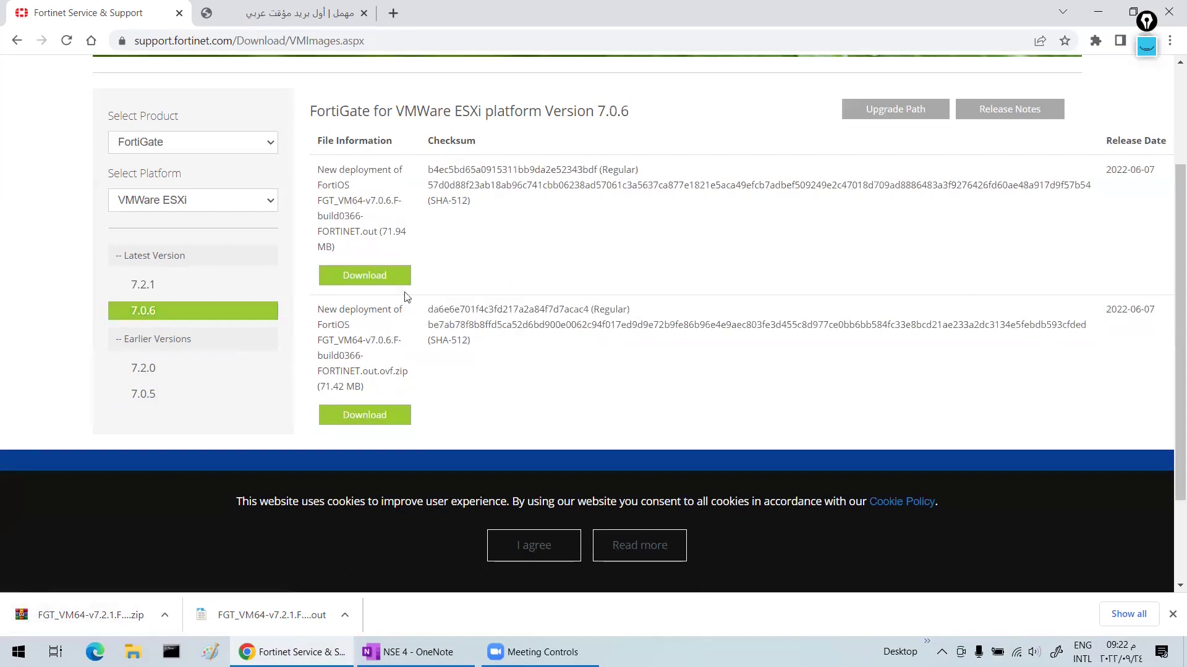
pyautogui.moveTo(379, 232); pyautogui.dragTo(361, 233)
pyautogui.click(334, 172)
pyautogui.moveTo(335, 171); pyautogui.dragTo(392, 172)
pyautogui.click(319, 171)
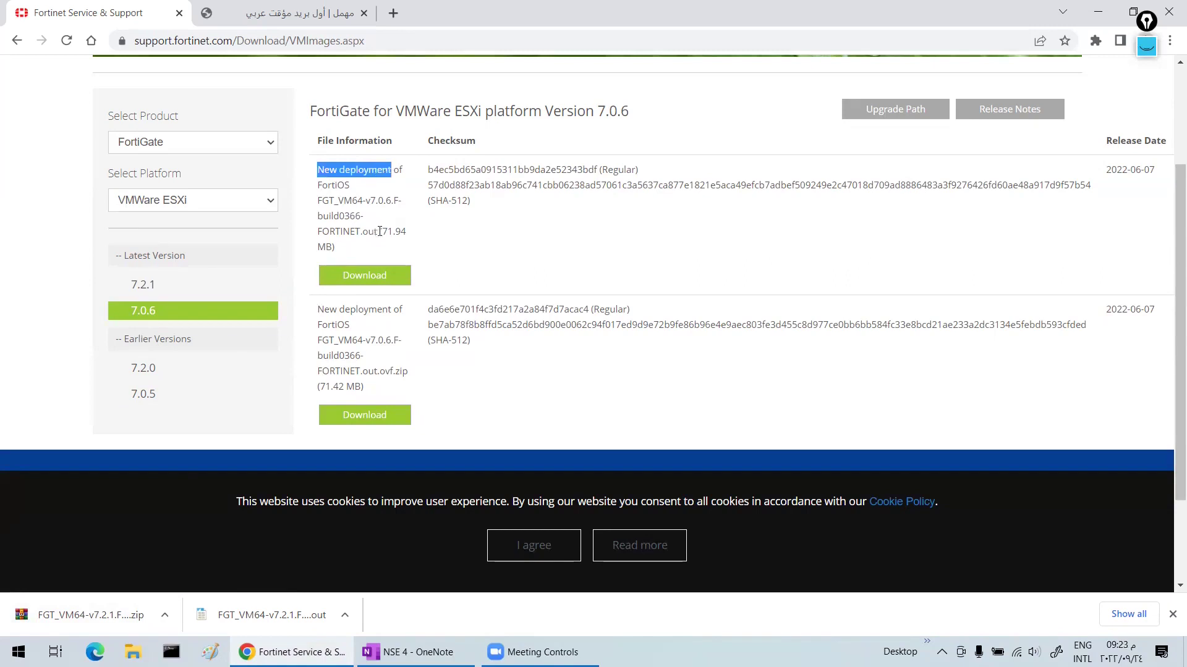
pyautogui.moveTo(379, 232); pyautogui.dragTo(360, 232)
pyautogui.click(325, 181)
pyautogui.moveTo(323, 171); pyautogui.dragTo(378, 171)
pyautogui.click(337, 186)
pyautogui.click(334, 185)
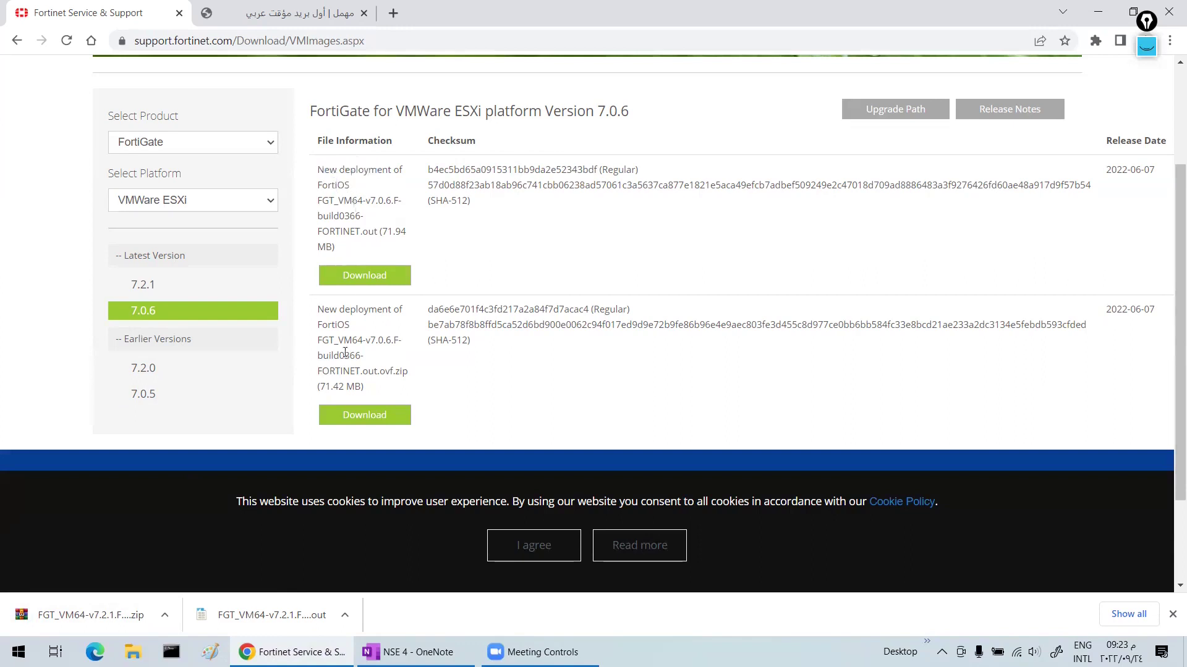
# - Download the 7.0.6 new-deployment OVF zip (71.42 MB)
pyautogui.moveTo(330, 309); pyautogui.dragTo(384, 324)
pyautogui.click(345, 415)
pyautogui.click(363, 420)
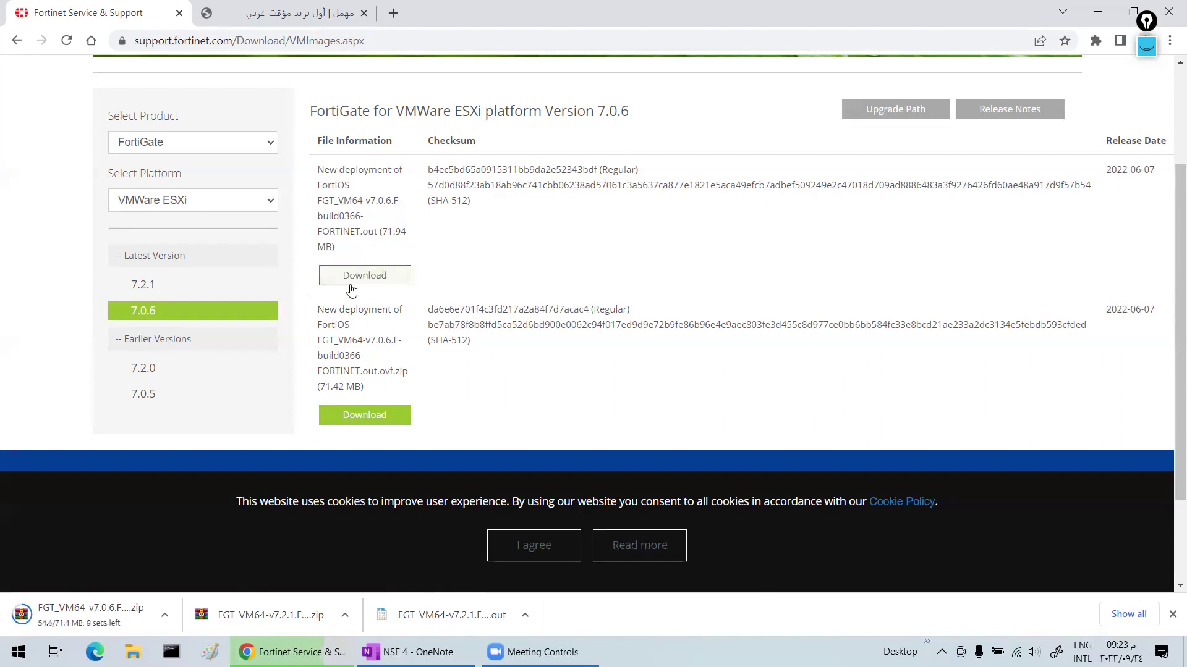
# - Compare the 7.0.5 file descriptions with 7.0.6, then bring up File Explorer
pyautogui.click(159, 396)
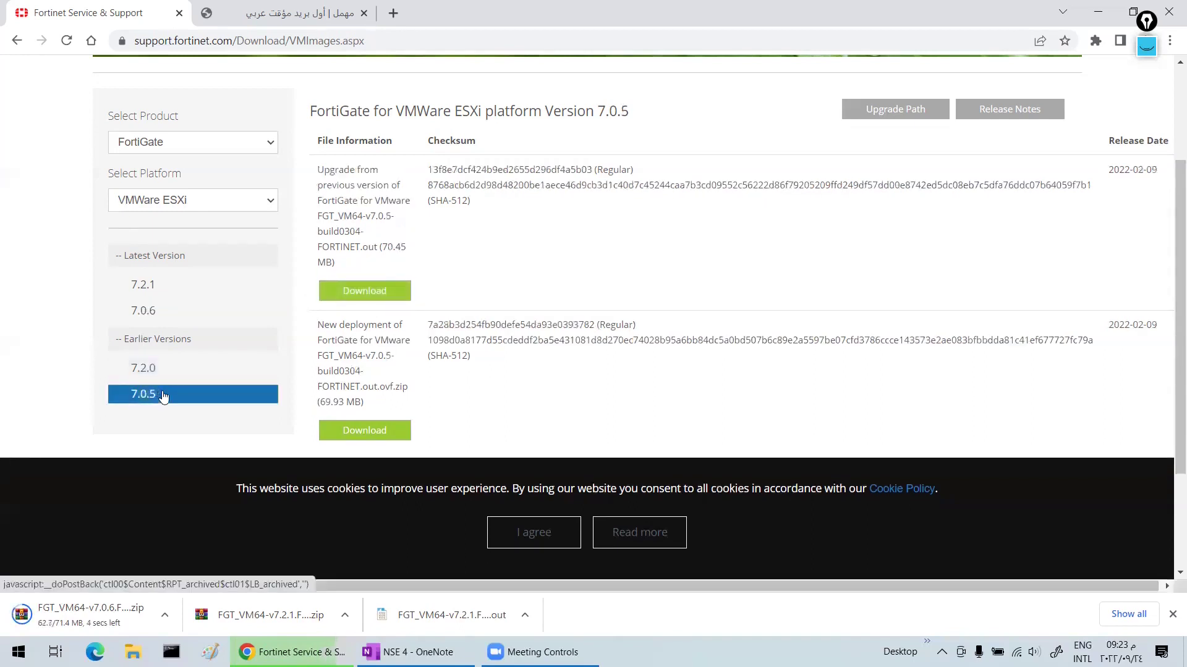
pyautogui.moveTo(321, 169); pyautogui.dragTo(358, 171)
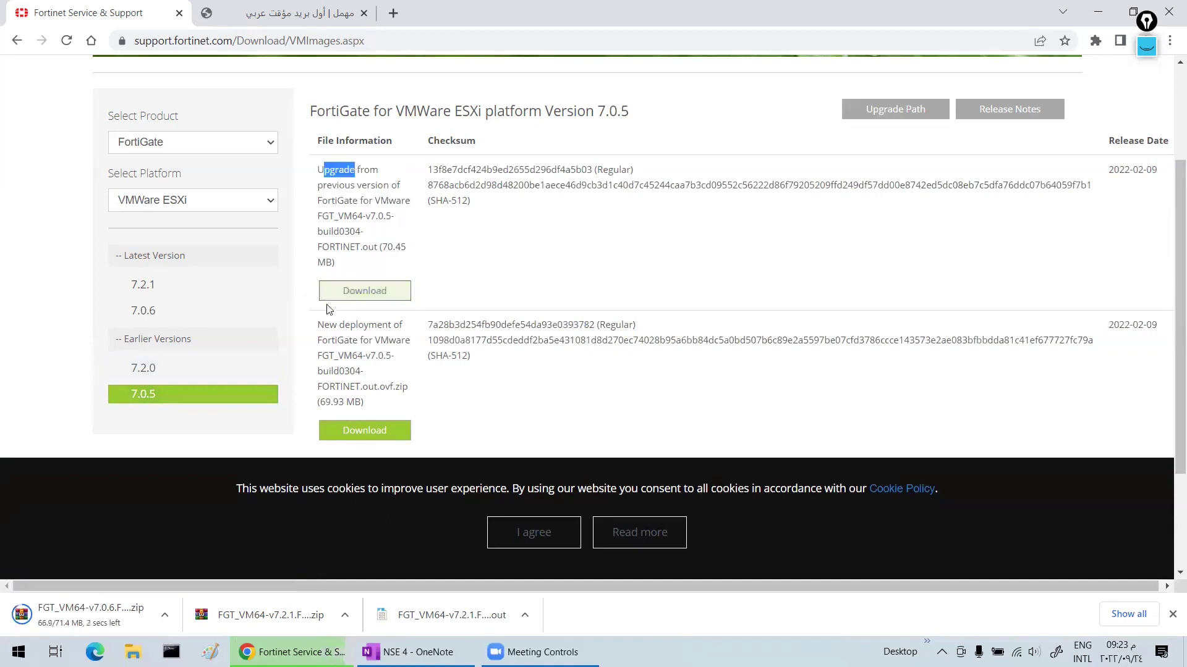
pyautogui.moveTo(326, 326); pyautogui.dragTo(362, 326)
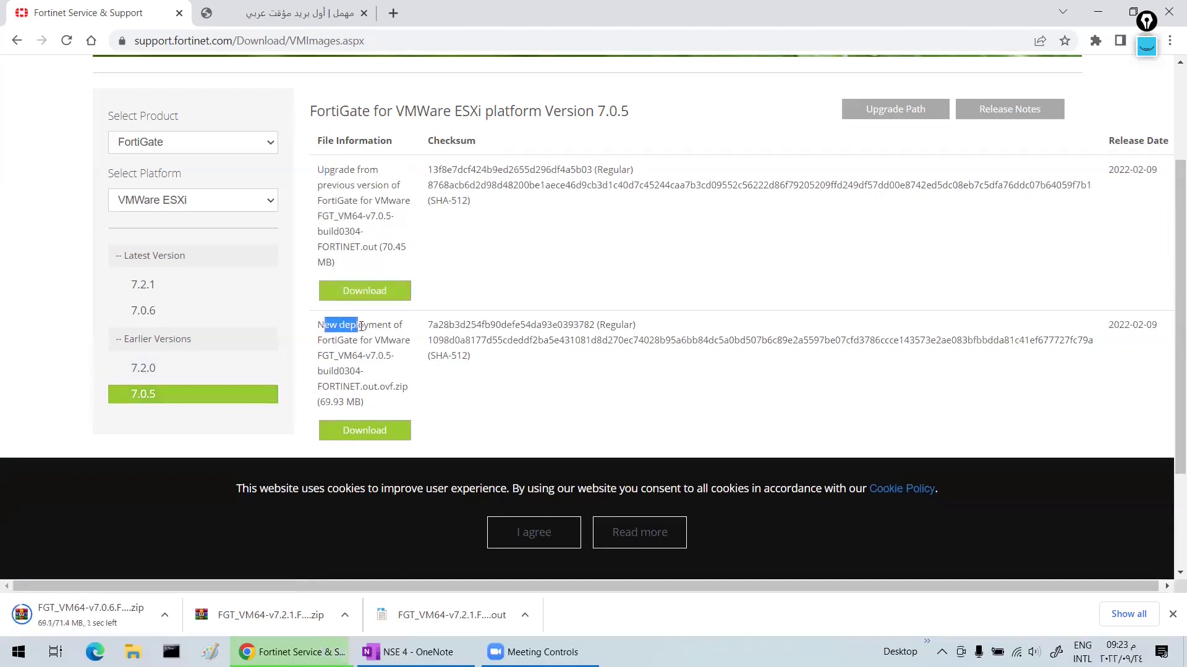
pyautogui.click(158, 313)
pyautogui.doubleClick(361, 170)
pyautogui.click(326, 184)
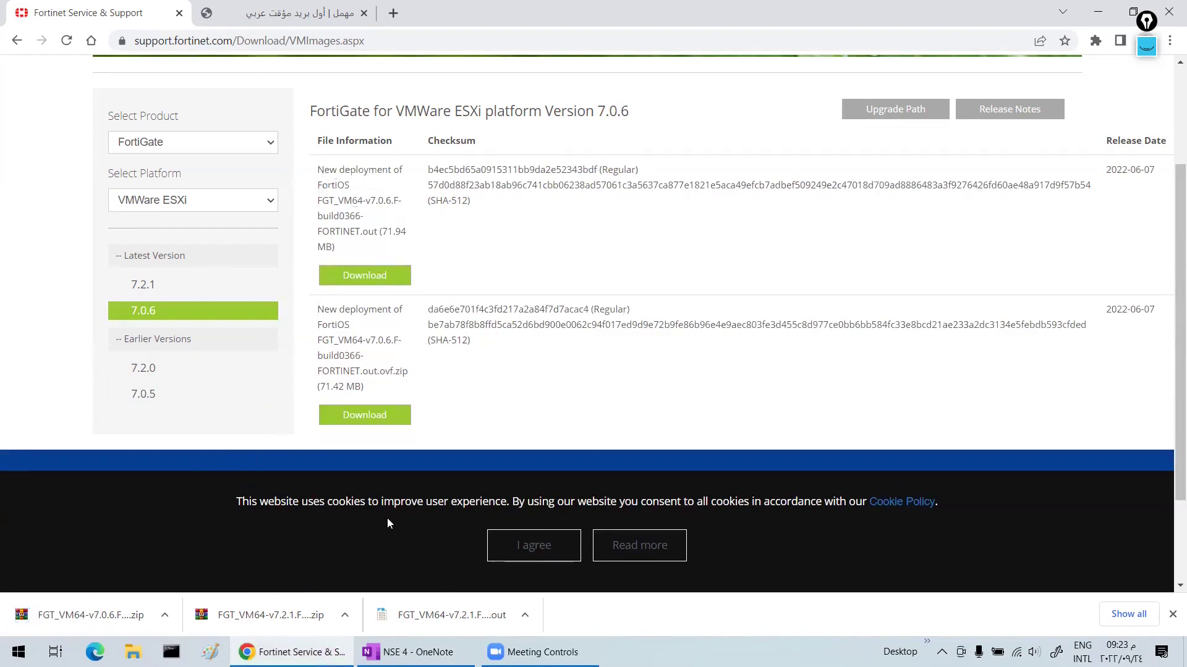
pyautogui.press('super+e')
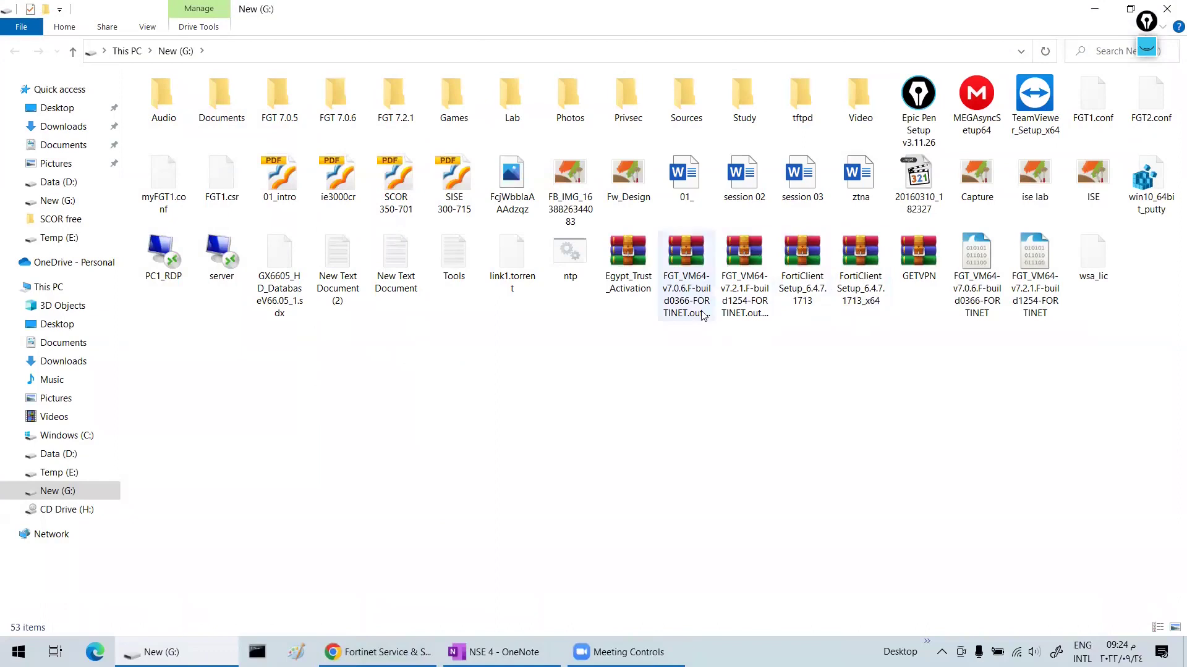
# - Extract the FGT_VM64-v7.0.6 OVF zip on G: into its own folder and open it
pyautogui.click(681, 292)
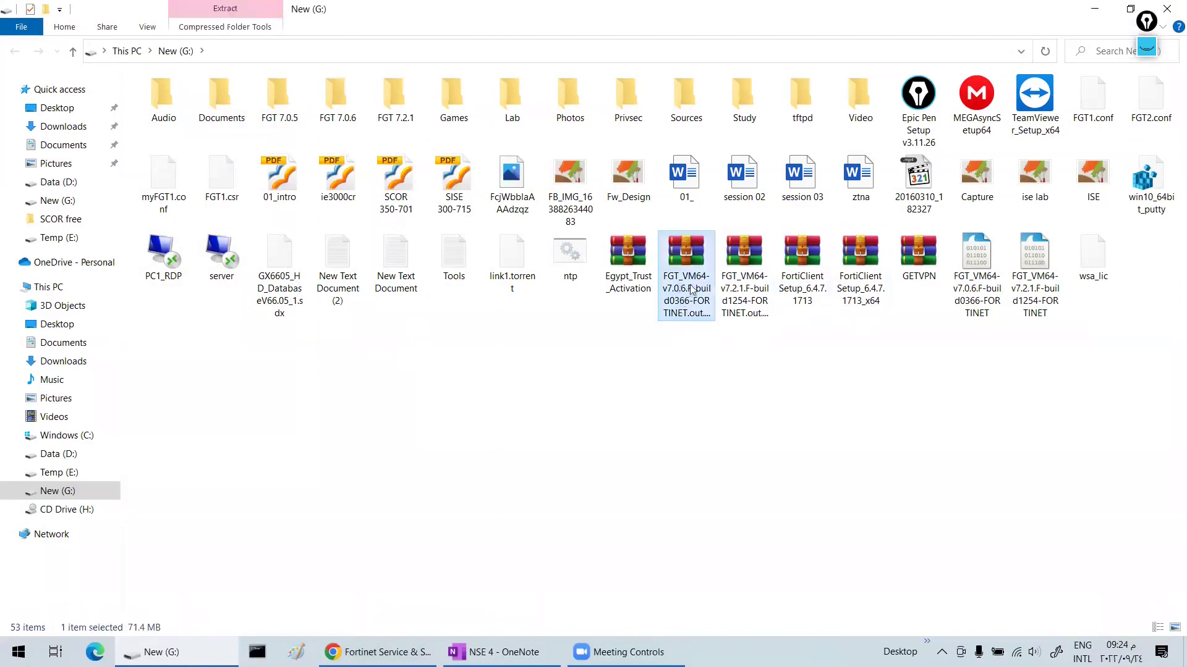
pyautogui.rightClick(688, 272)
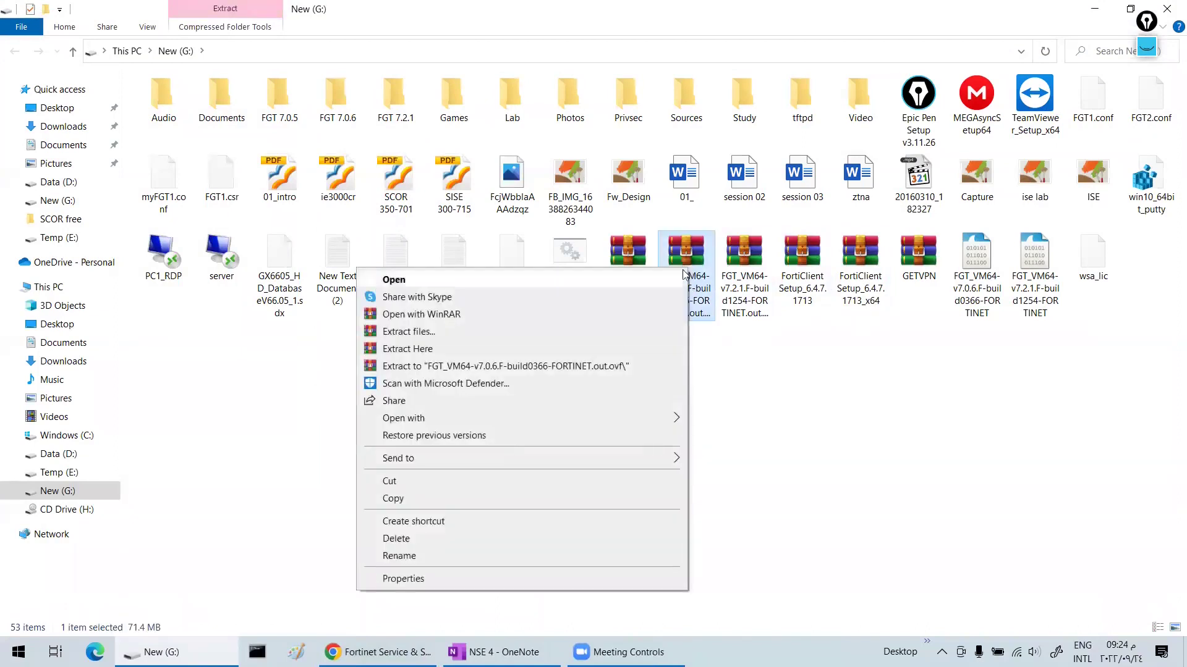
pyautogui.click(522, 368)
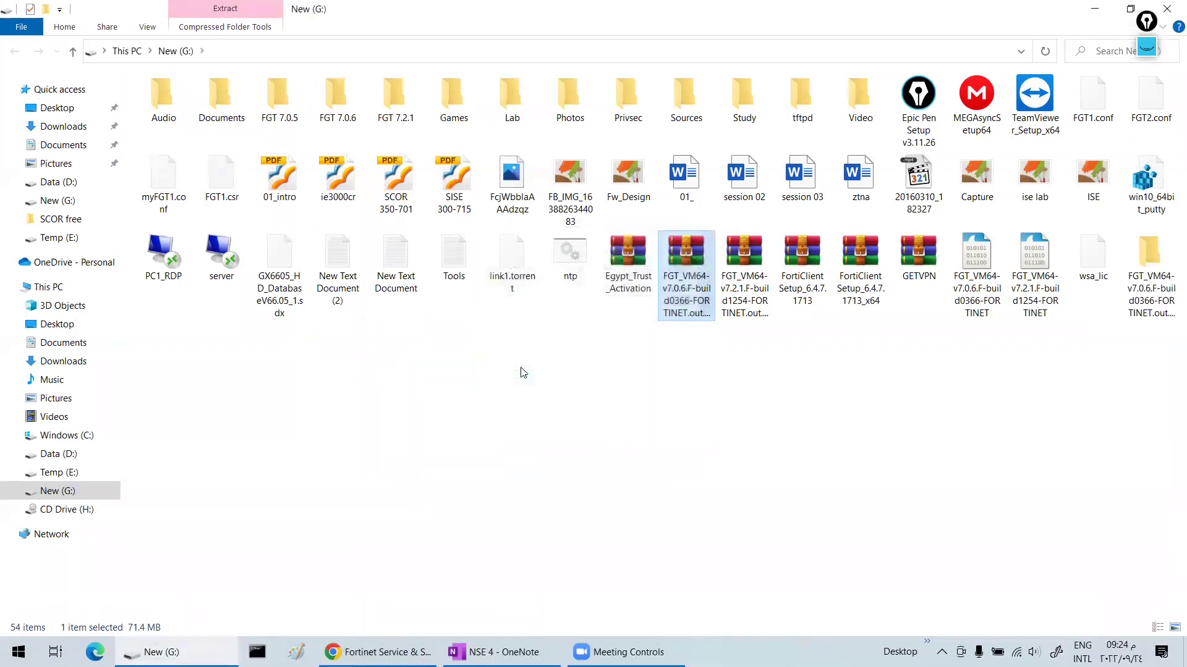
pyautogui.doubleClick(1151, 275)
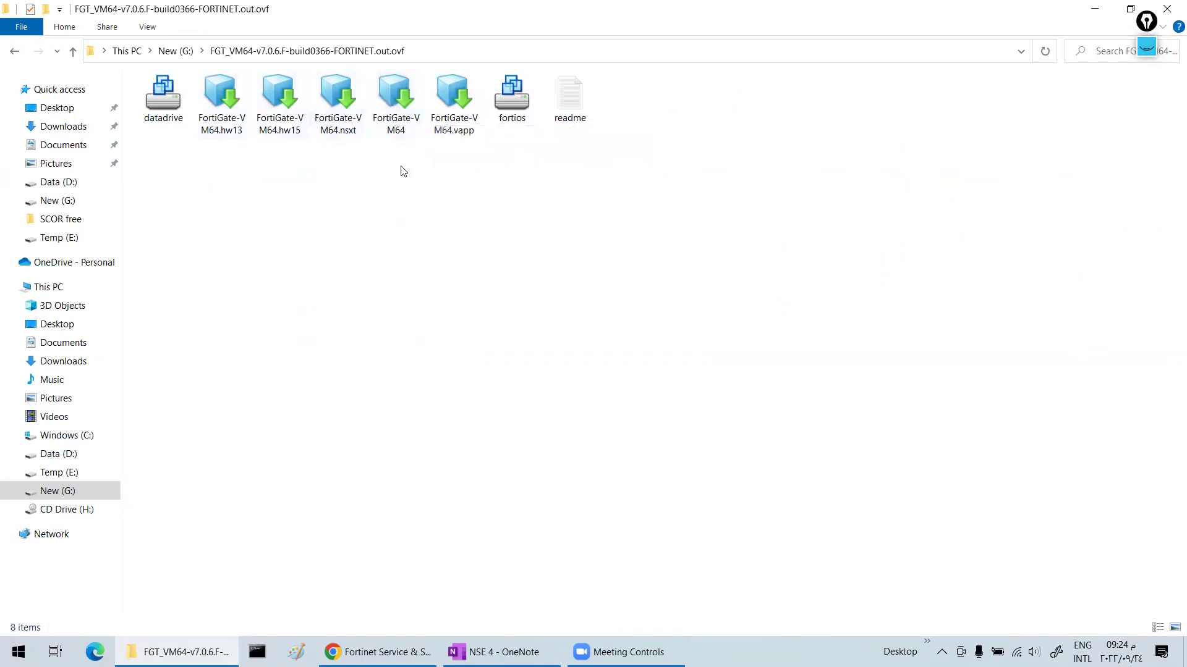
# - Import the FortiGate-VM64 OVF with the EULA accepted as VM FGT1 at D:\FGT1
pyautogui.doubleClick(402, 113)
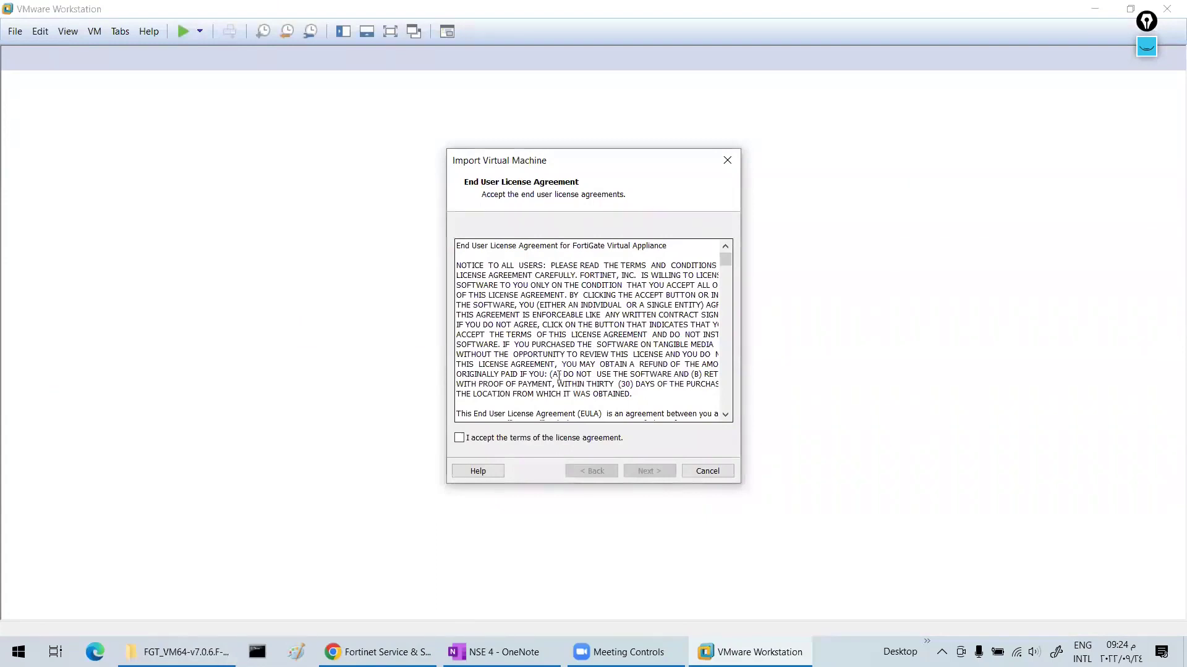
pyautogui.click(459, 439)
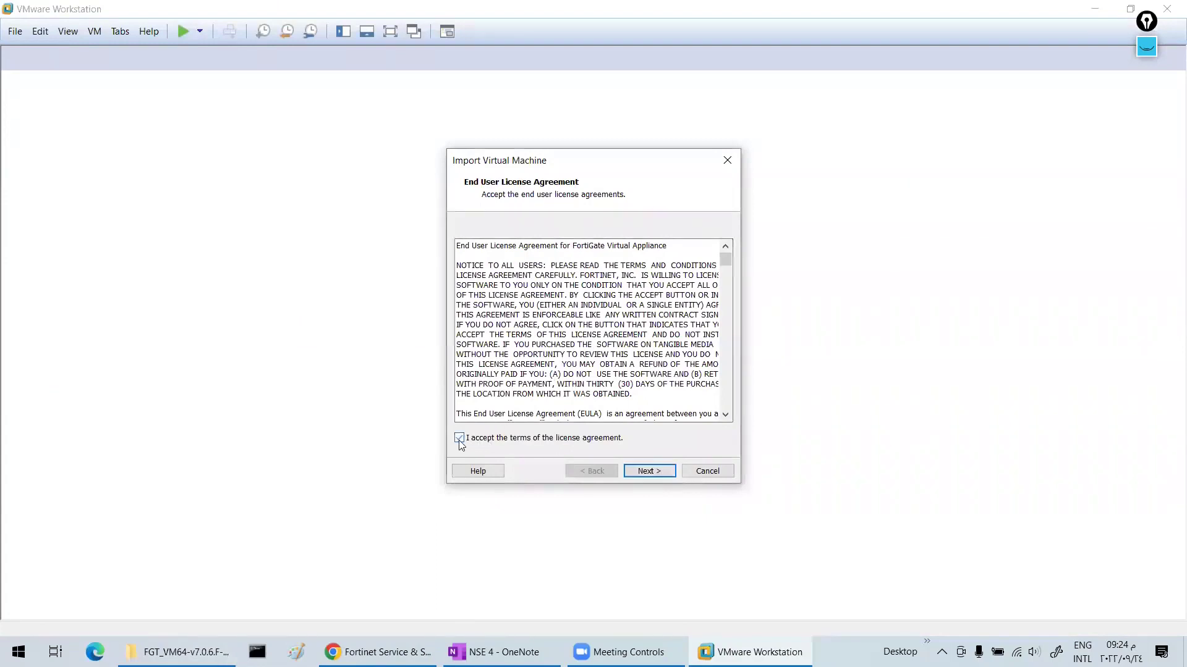
pyautogui.click(626, 472)
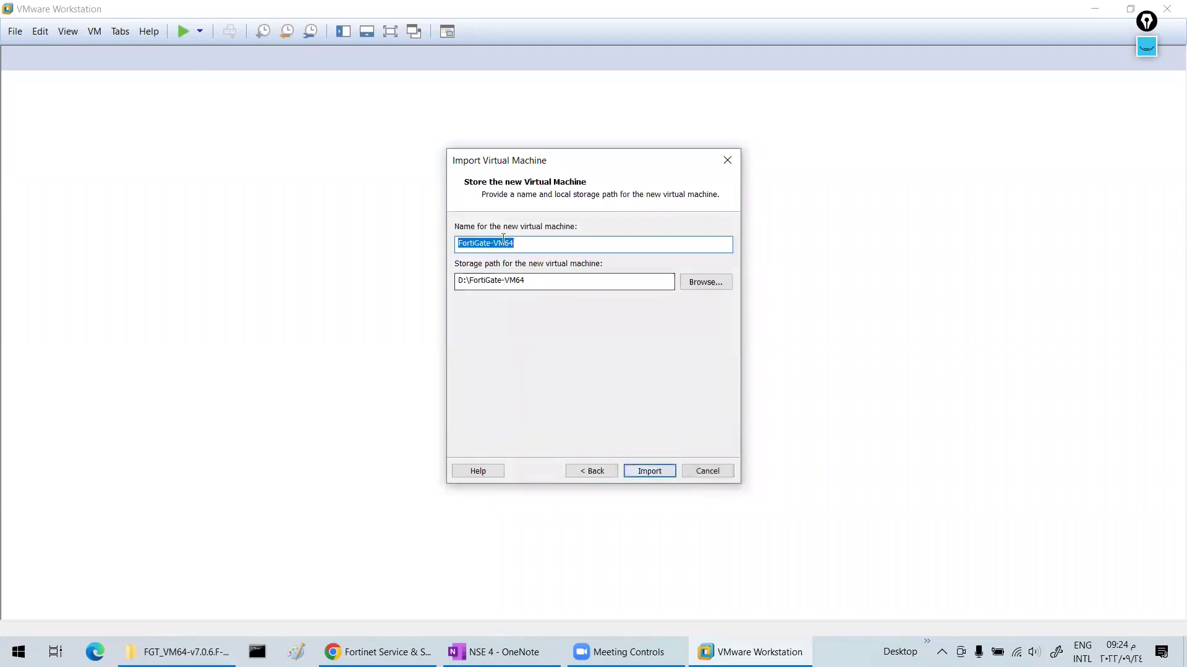
pyautogui.write('FGT1')
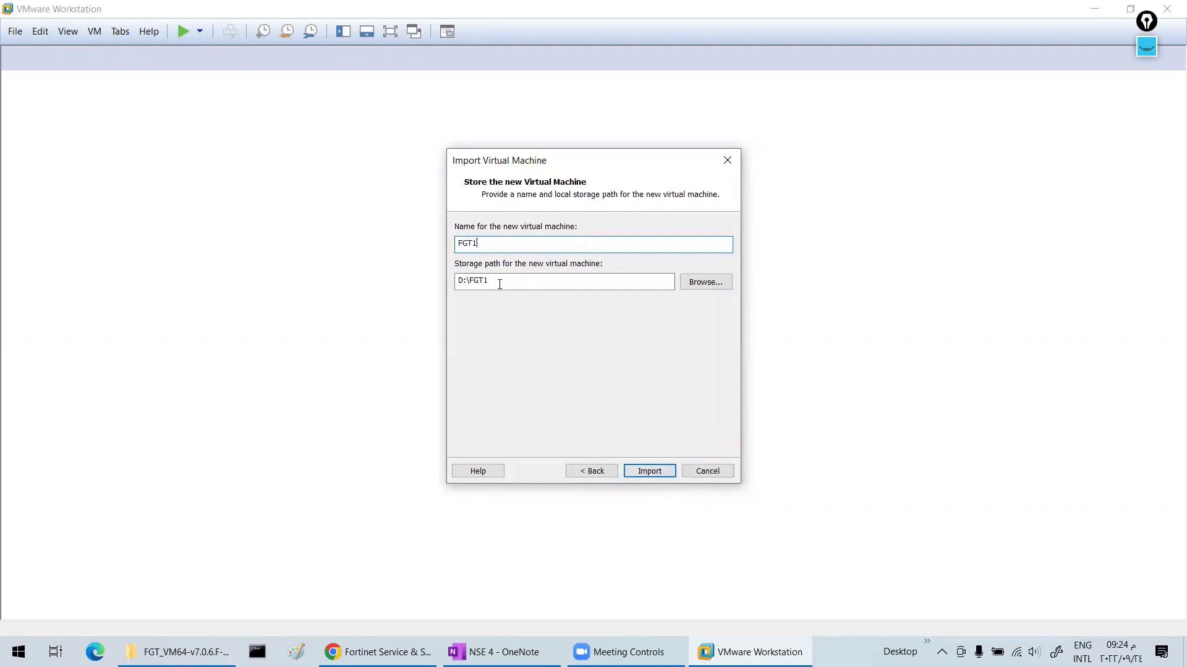
pyautogui.moveTo(462, 281); pyautogui.dragTo(453, 286)
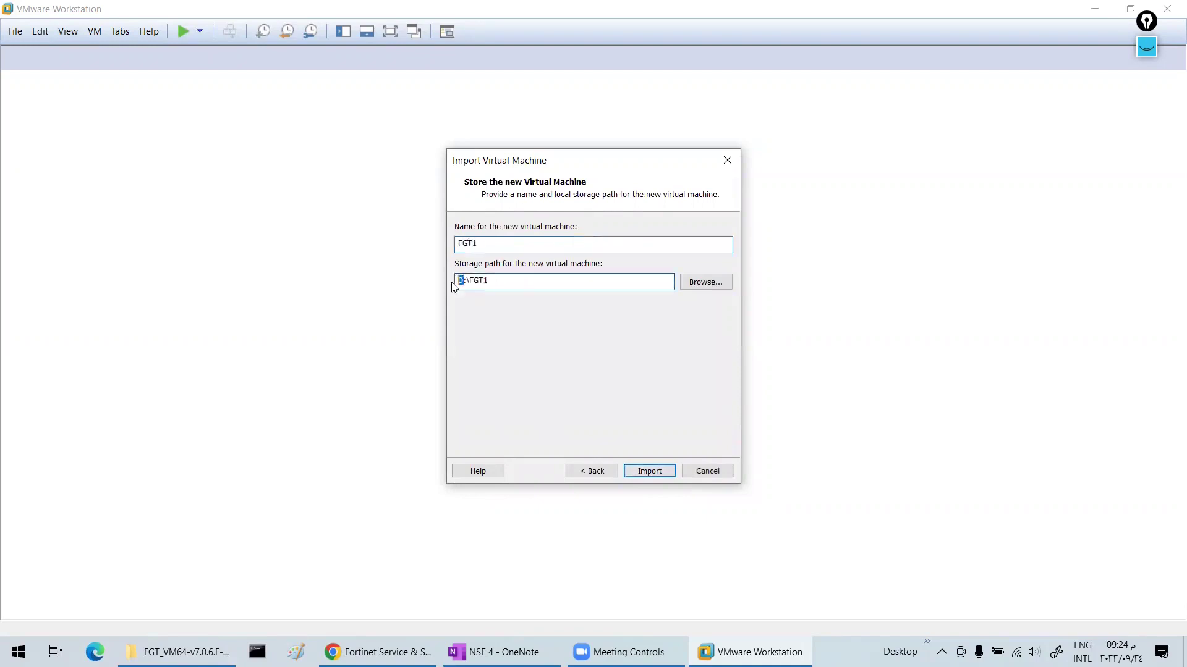
pyautogui.click(655, 474)
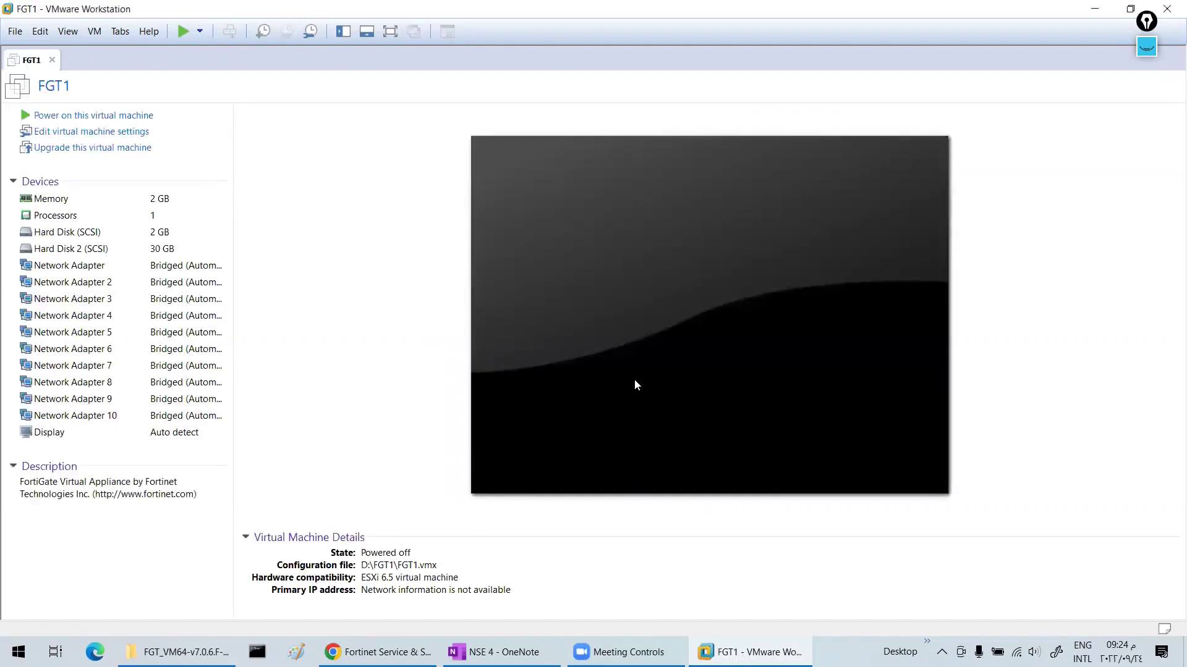
pyautogui.click(123, 131)
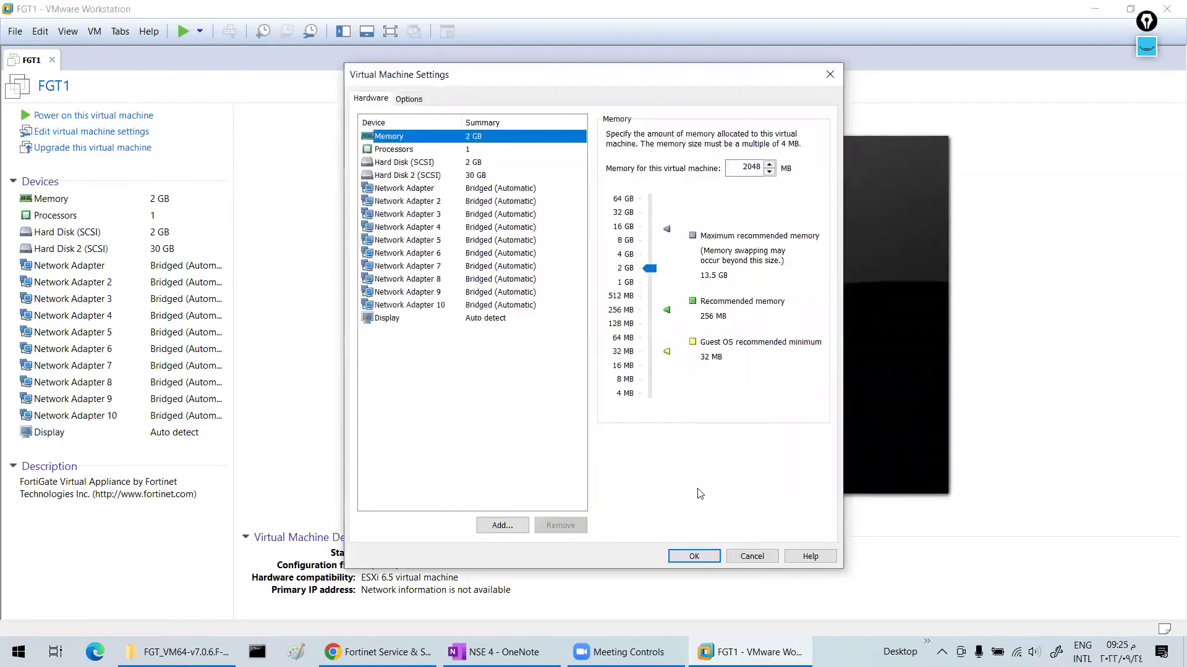
pyautogui.click(733, 552)
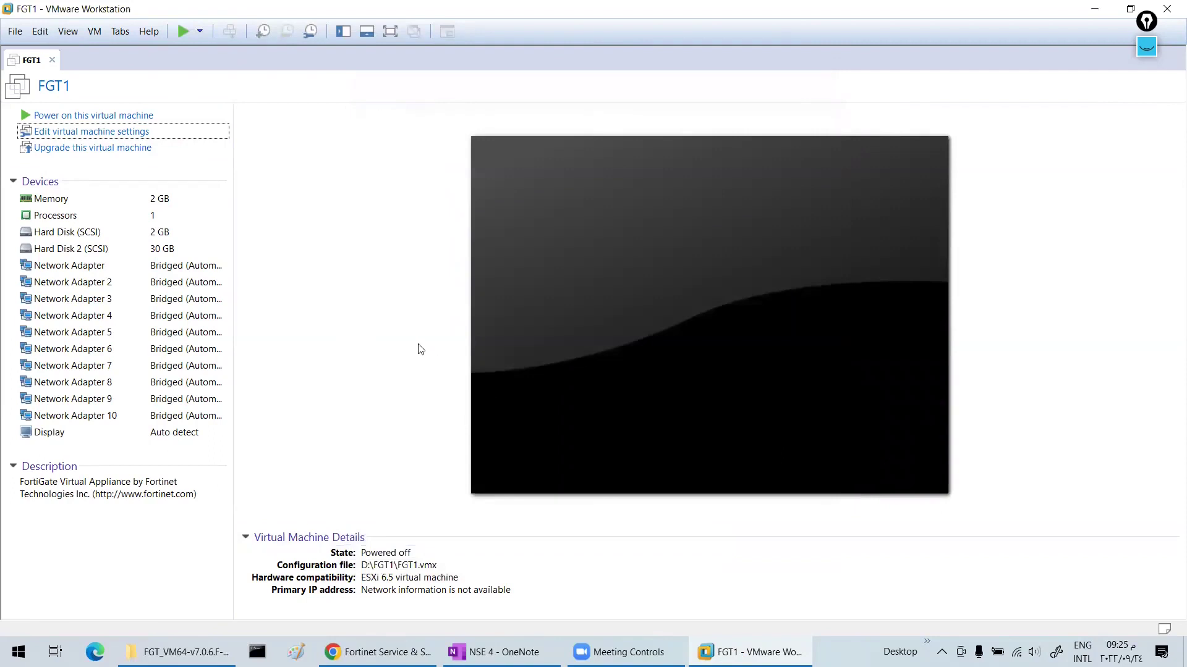
pyautogui.click(40, 30)
pyautogui.click(93, 102)
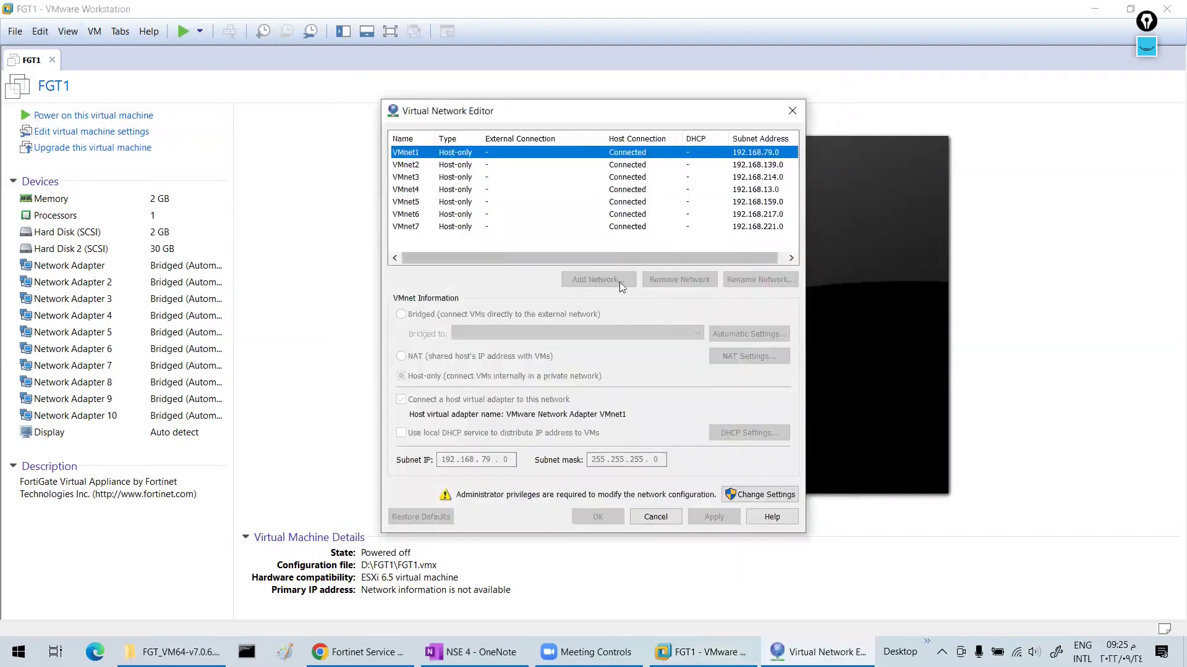
pyautogui.click(776, 494)
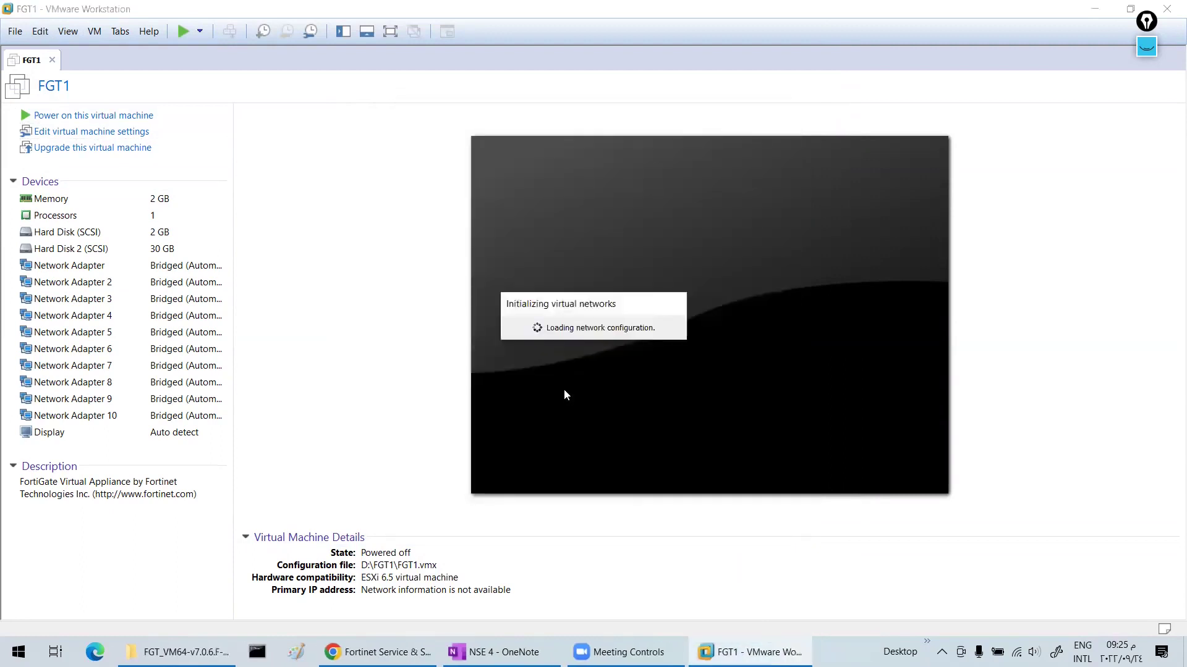
pyautogui.click(598, 290)
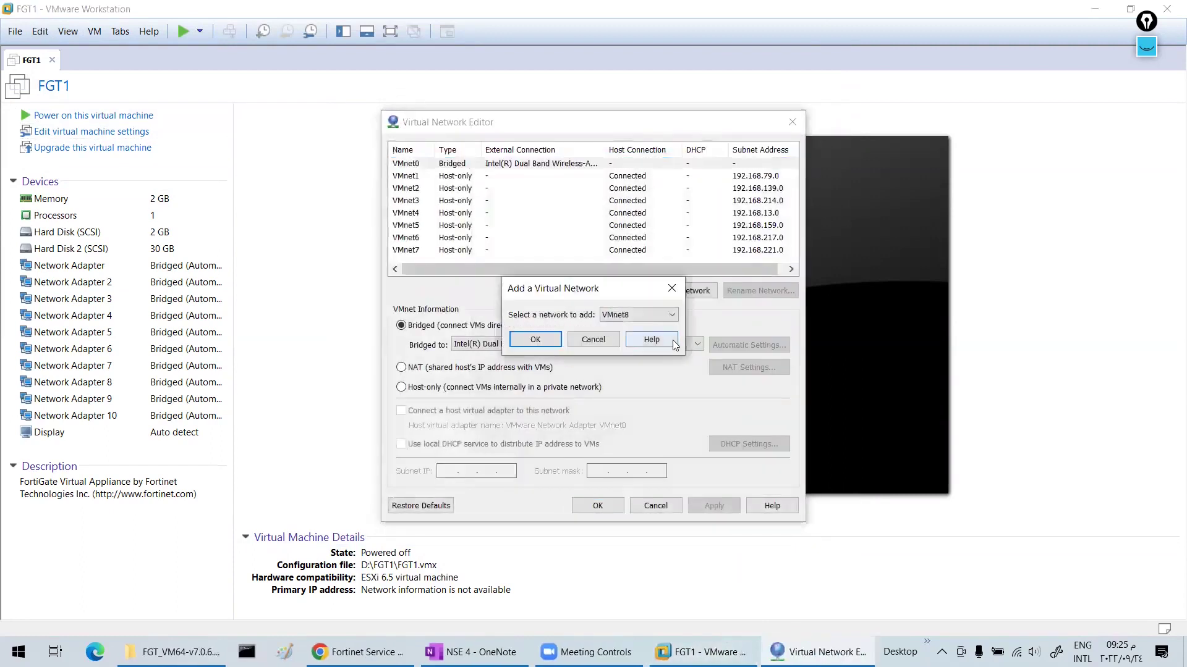
pyautogui.click(657, 319)
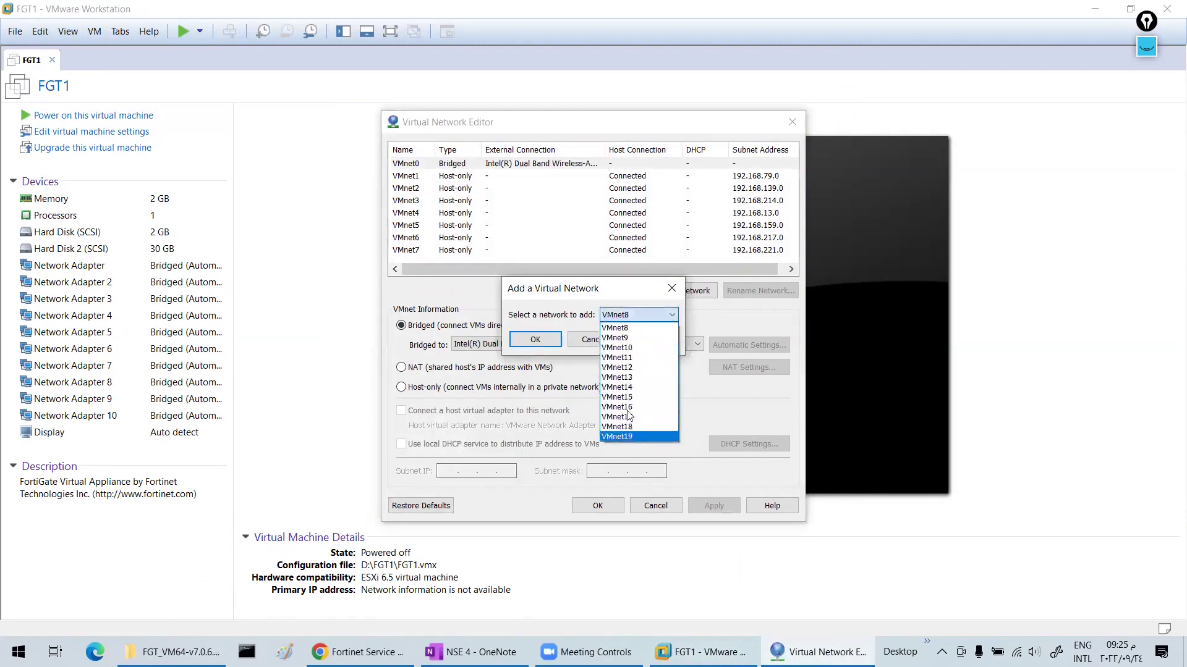
pyautogui.click(547, 308)
pyautogui.click(588, 340)
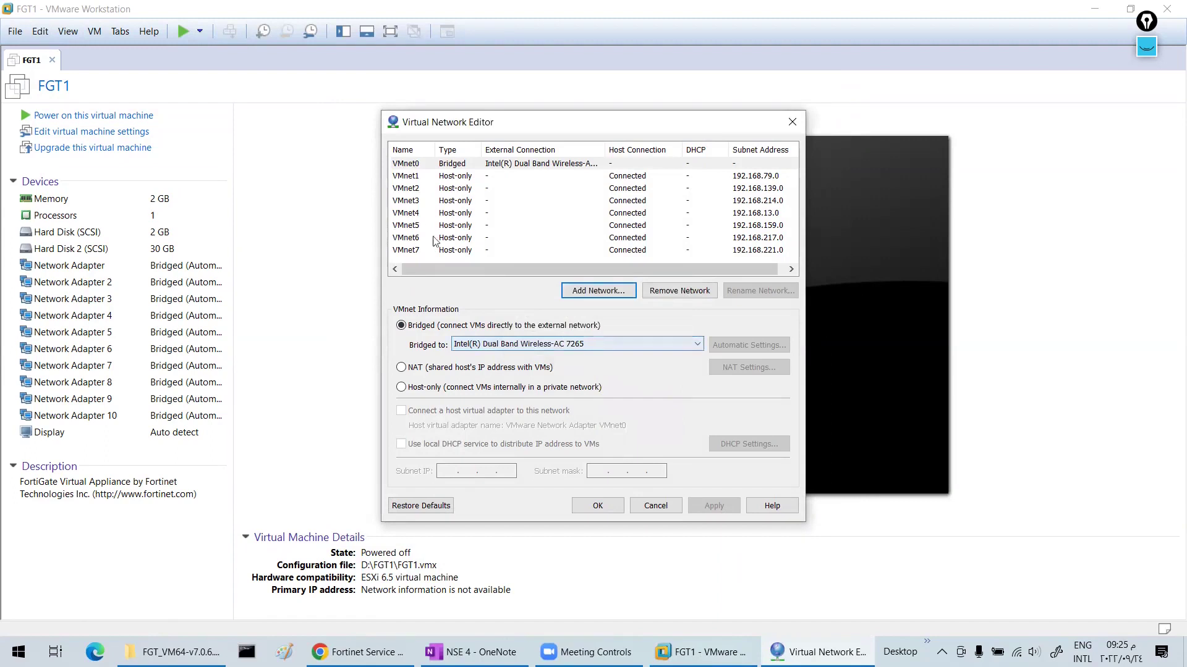
pyautogui.click(656, 504)
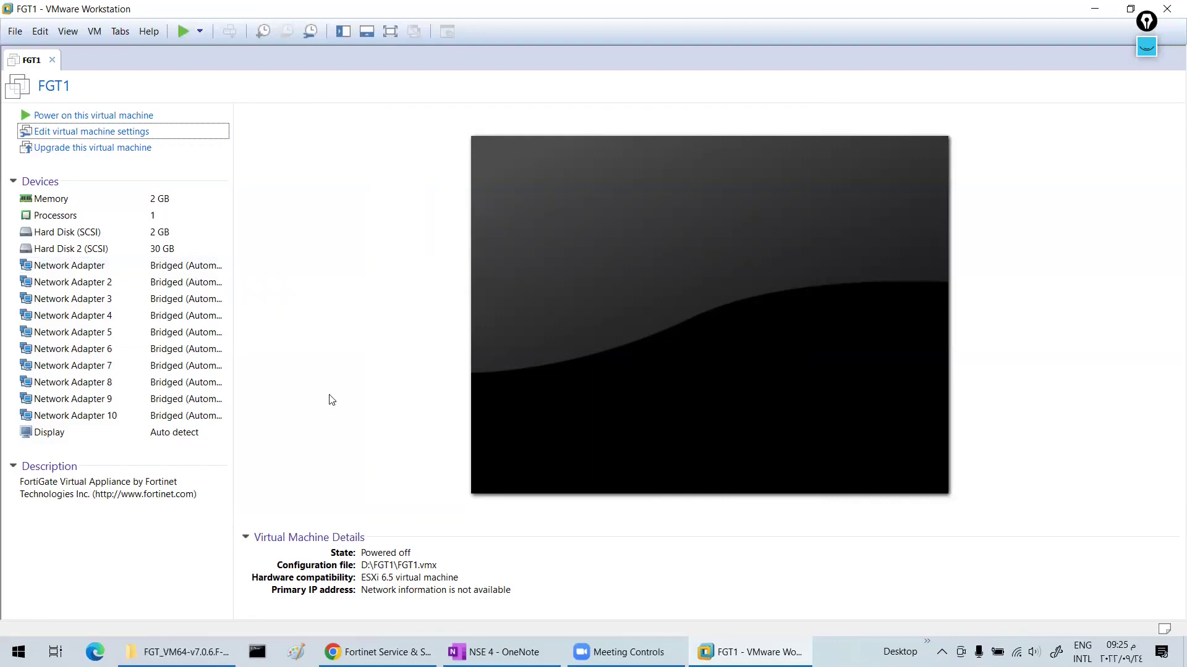
pyautogui.click(504, 652)
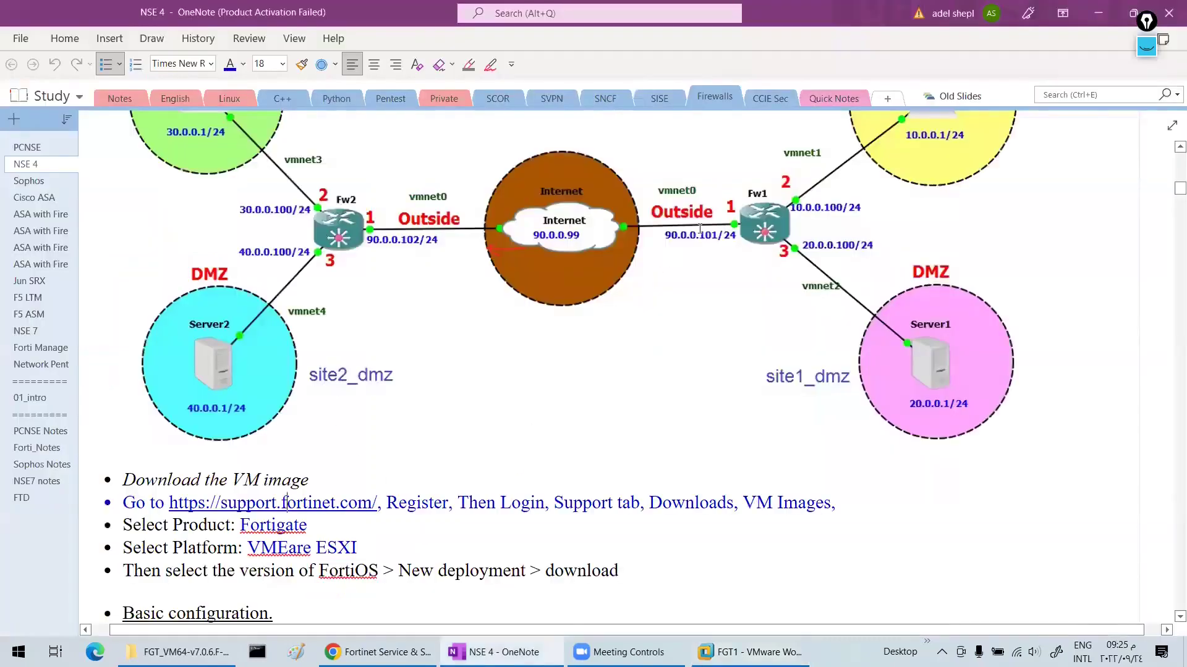
# - Bring up the screen-annotation tools and switch to the highlighter
pyautogui.click(1147, 46)
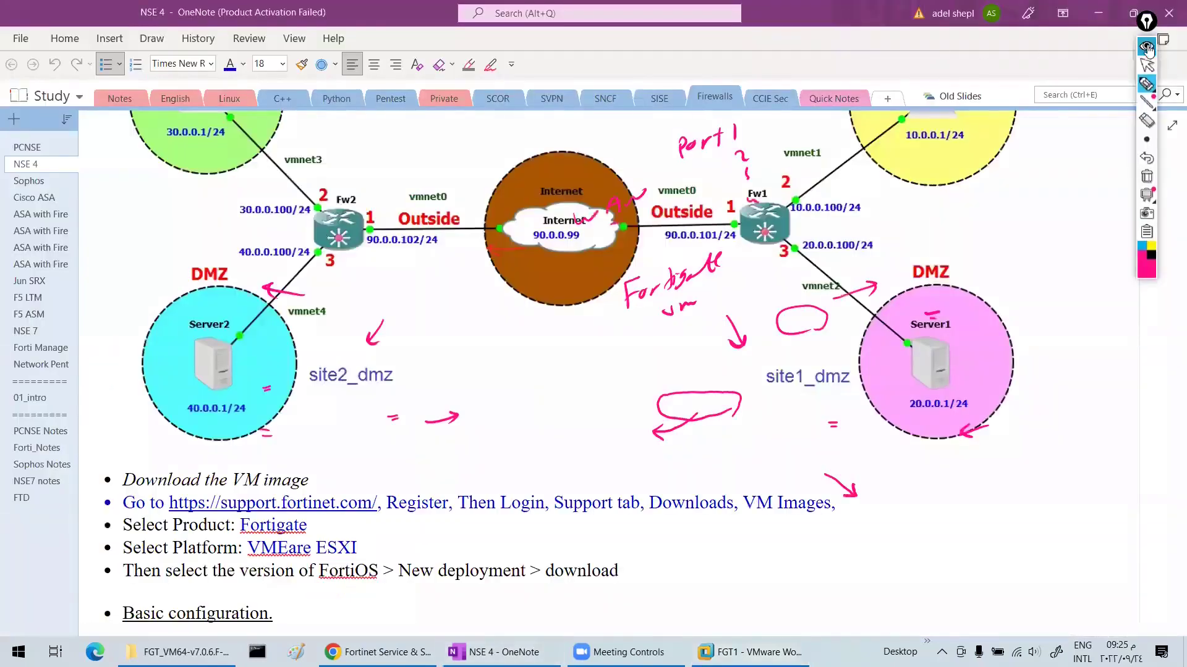
pyautogui.moveTo(1151, 103)
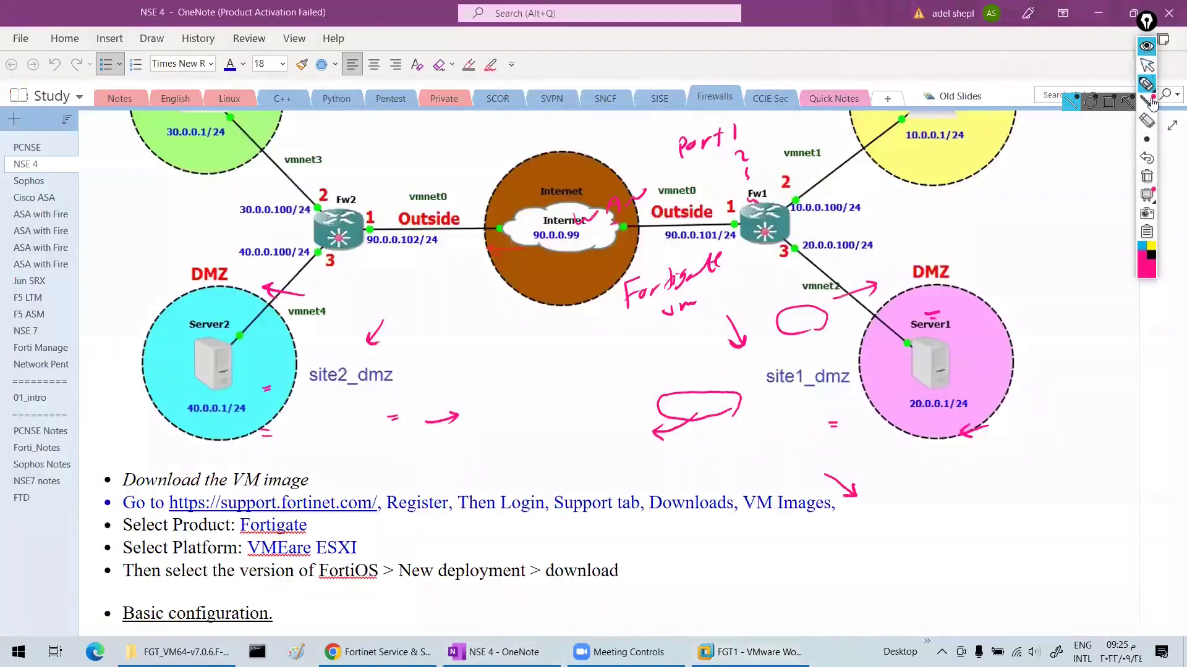
pyautogui.click(1146, 51)
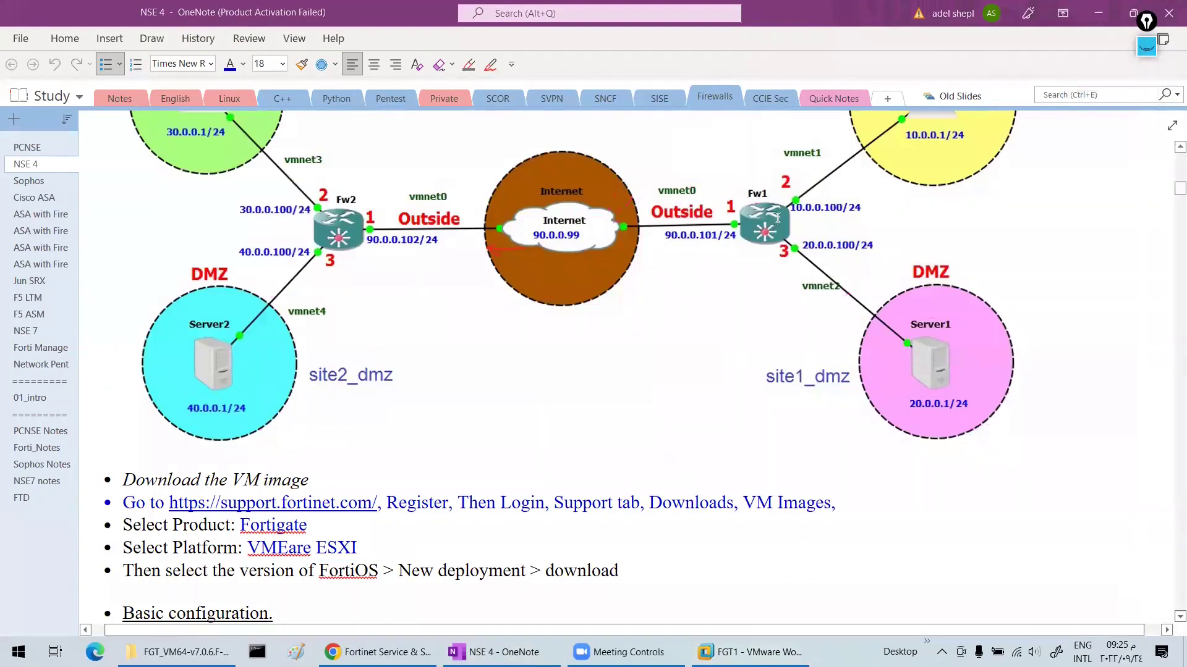
pyautogui.click(1146, 50)
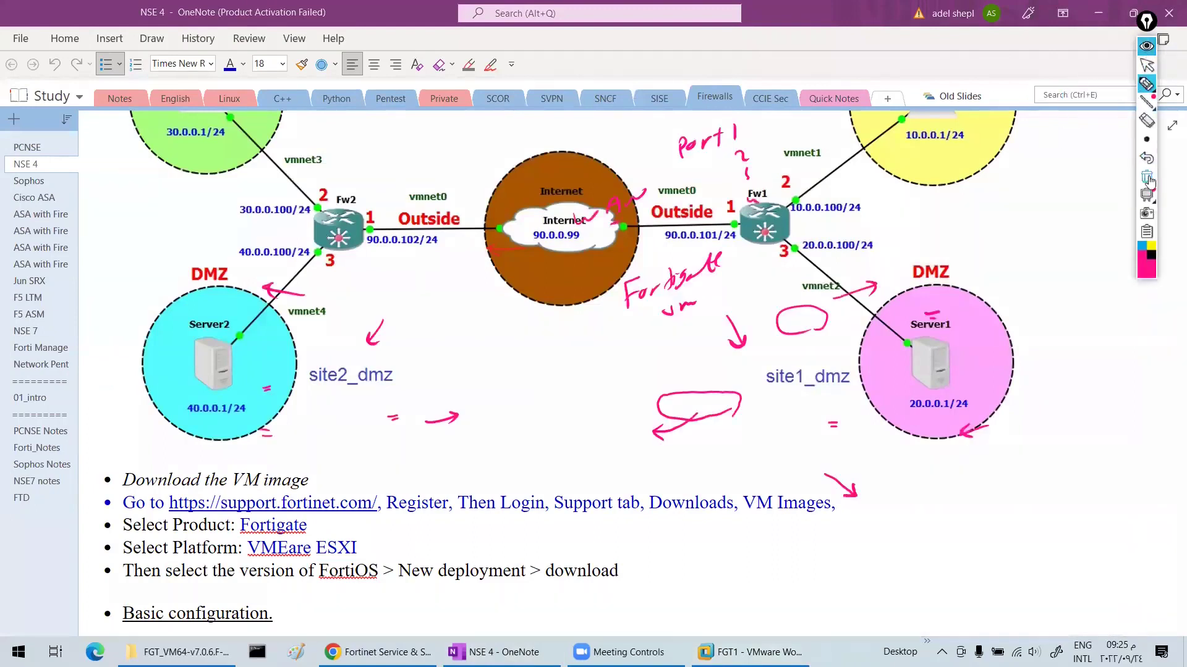
pyautogui.click(1146, 123)
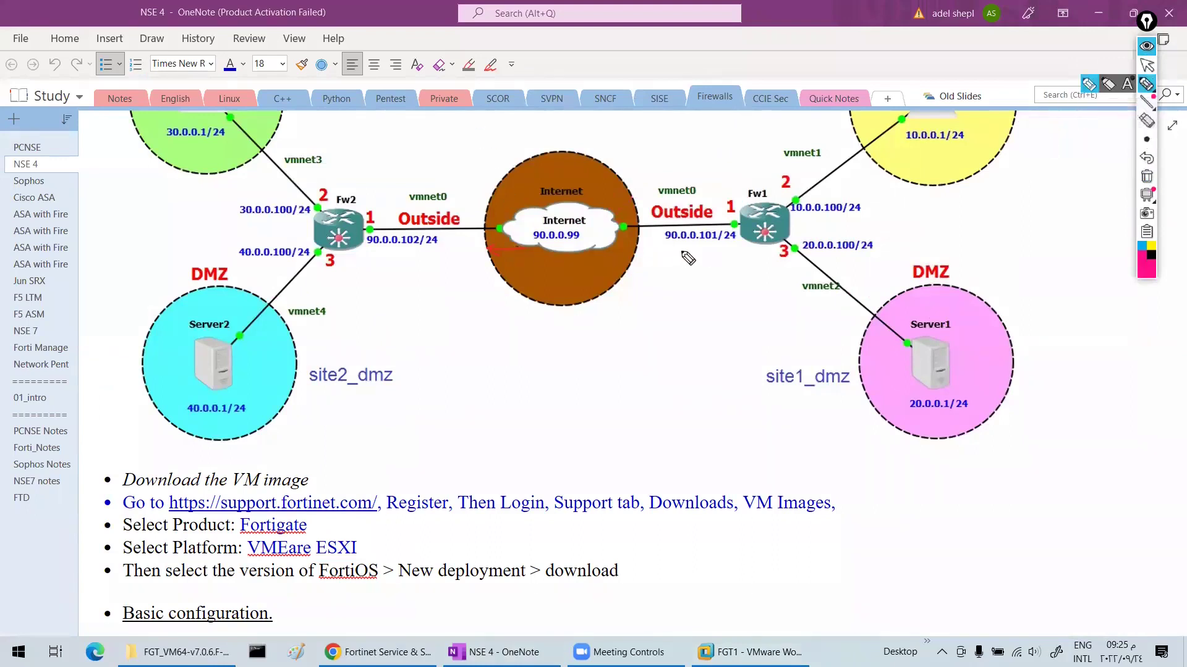
# - Mark Fw1's 90.0.0.101/24 address and write 192.16.1.x below the Internet circle
pyautogui.moveTo(695, 247)
pyautogui.mouseDown()
pyautogui.moveTo(678, 257)
pyautogui.moveTo(686, 248)
pyautogui.mouseUp()
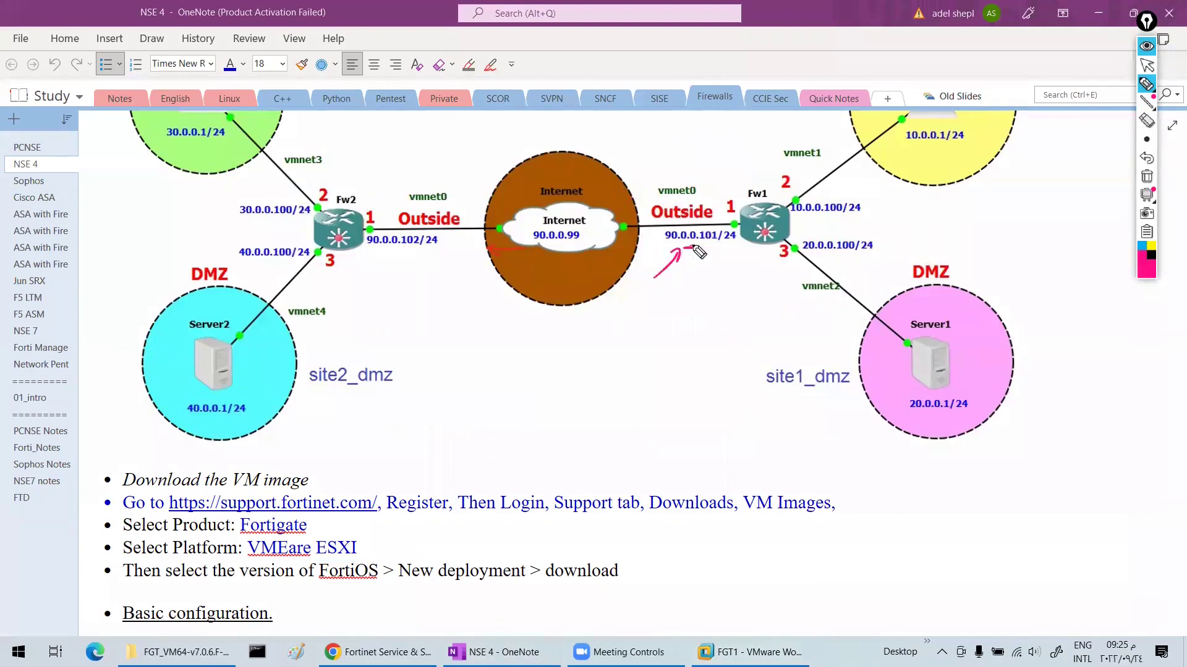
pyautogui.moveTo(510, 338); pyautogui.dragTo(518, 355)
pyautogui.moveTo(535, 338)
pyautogui.mouseDown()
pyautogui.moveTo(529, 353)
pyautogui.moveTo(571, 336)
pyautogui.mouseUp()
pyautogui.moveTo(594, 318)
pyautogui.mouseDown()
pyautogui.moveTo(589, 330)
pyautogui.moveTo(637, 314)
pyautogui.mouseUp()
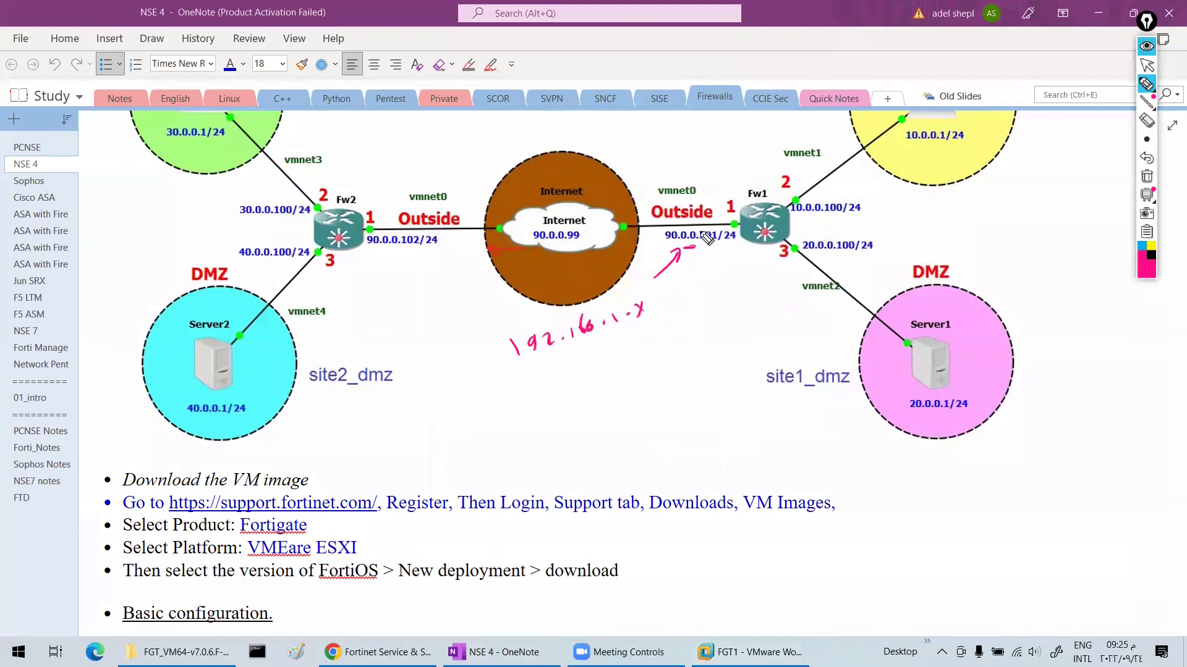
pyautogui.moveTo(718, 241)
pyautogui.mouseDown()
pyautogui.moveTo(709, 225)
pyautogui.moveTo(701, 241)
pyautogui.moveTo(717, 236)
pyautogui.mouseUp()
pyautogui.moveTo(529, 362); pyautogui.dragTo(594, 340)
pyautogui.moveTo(615, 332); pyautogui.dragTo(689, 313)
# - Draw arrows toward vmnet1, vmnet2 and vmnet4, and underline 192.16.1.x
pyautogui.moveTo(384, 257); pyautogui.dragTo(394, 259)
pyautogui.moveTo(842, 188); pyautogui.dragTo(869, 177)
pyautogui.moveTo(859, 176); pyautogui.dragTo(867, 186)
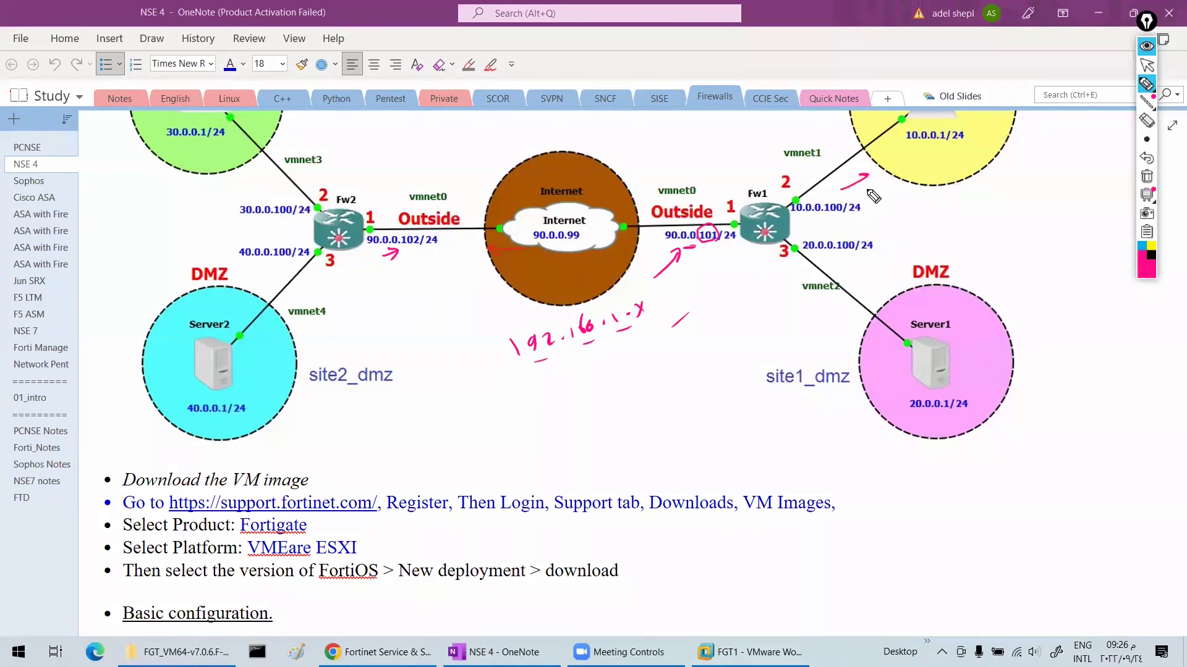
pyautogui.moveTo(782, 265); pyautogui.dragTo(797, 276)
pyautogui.moveTo(794, 270); pyautogui.dragTo(798, 278)
pyautogui.moveTo(338, 278); pyautogui.dragTo(314, 295)
pyautogui.moveTo(314, 286); pyautogui.dragTo(324, 295)
pyautogui.moveTo(255, 183); pyautogui.dragTo(273, 190)
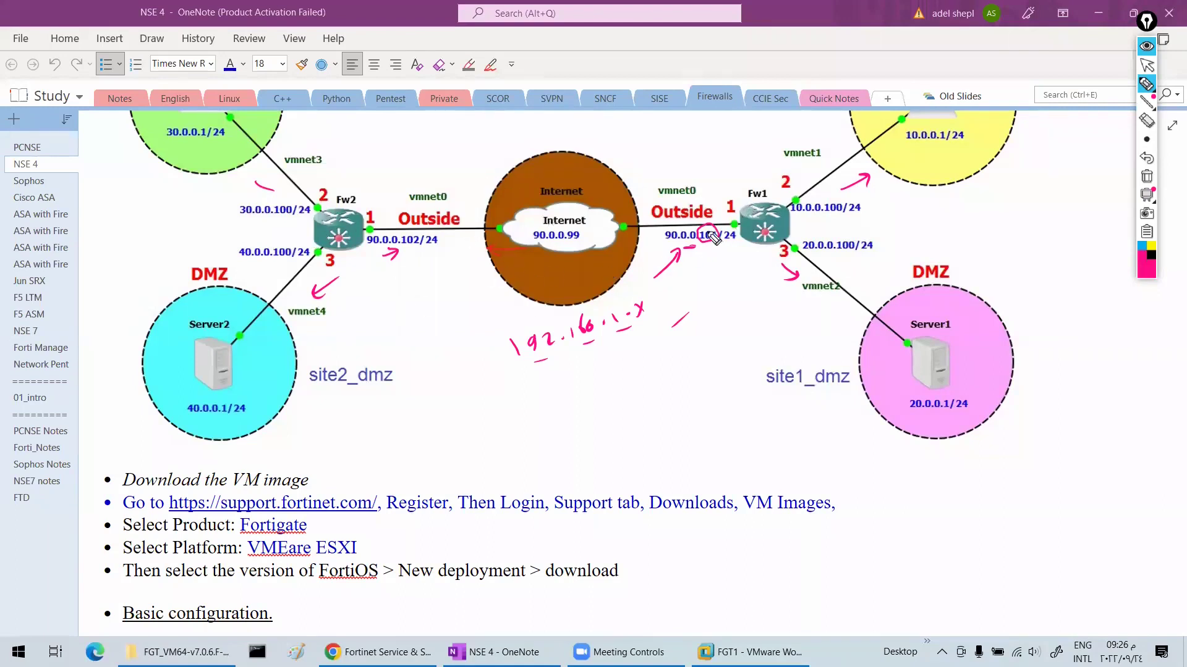
pyautogui.moveTo(645, 265); pyautogui.dragTo(676, 245)
pyautogui.moveTo(497, 367); pyautogui.dragTo(692, 318)
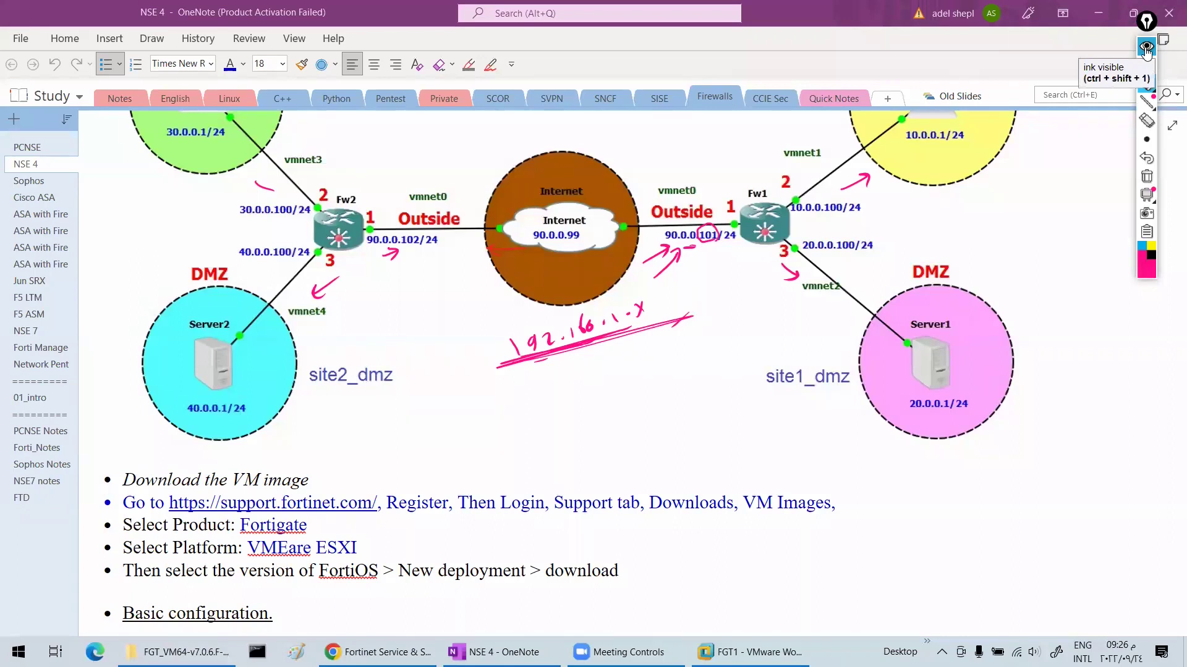
# - Hide all the ink and return to the FGT1 virtual machine
pyautogui.click(1146, 47)
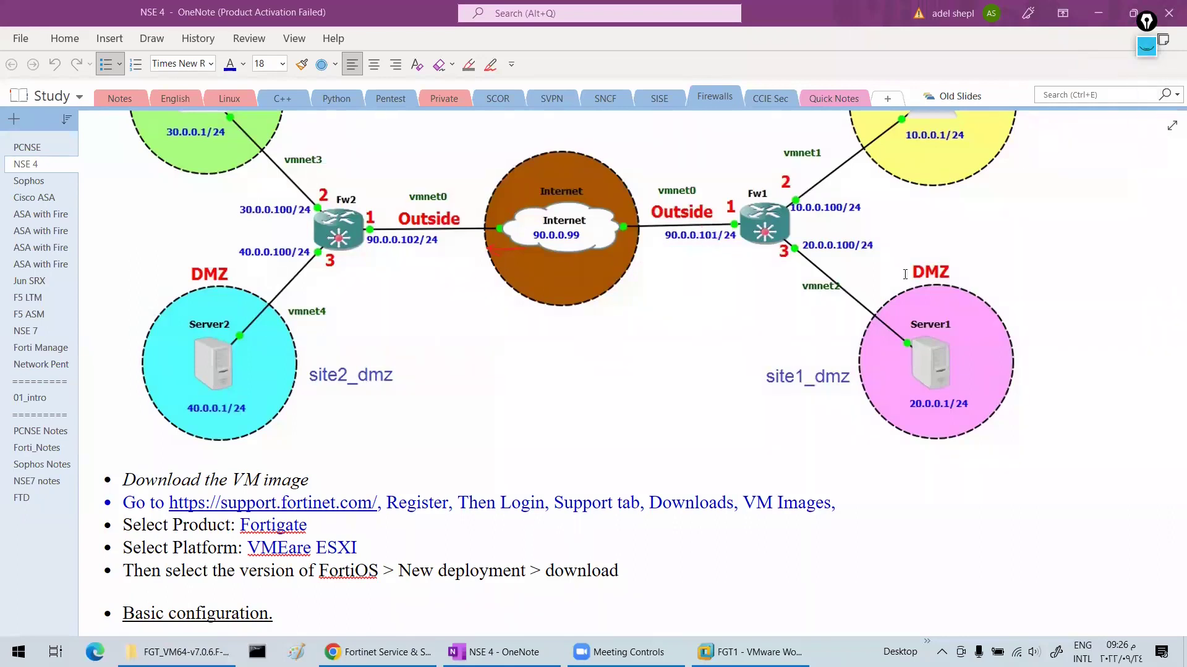
pyautogui.click(377, 652)
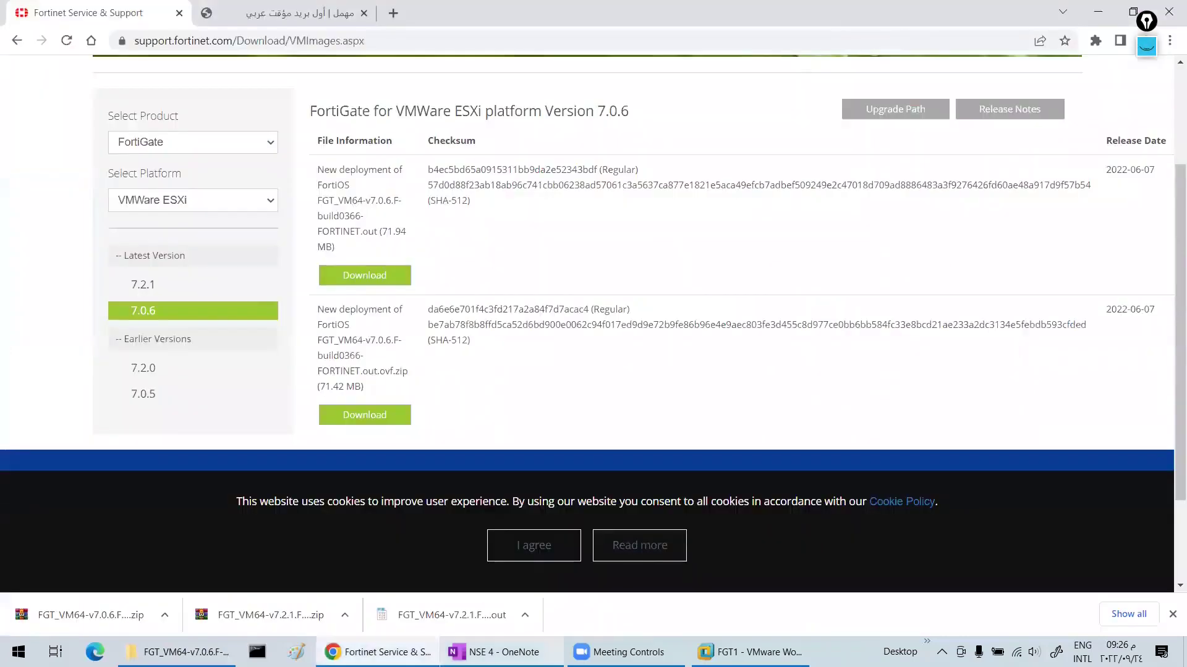
pyautogui.click(503, 652)
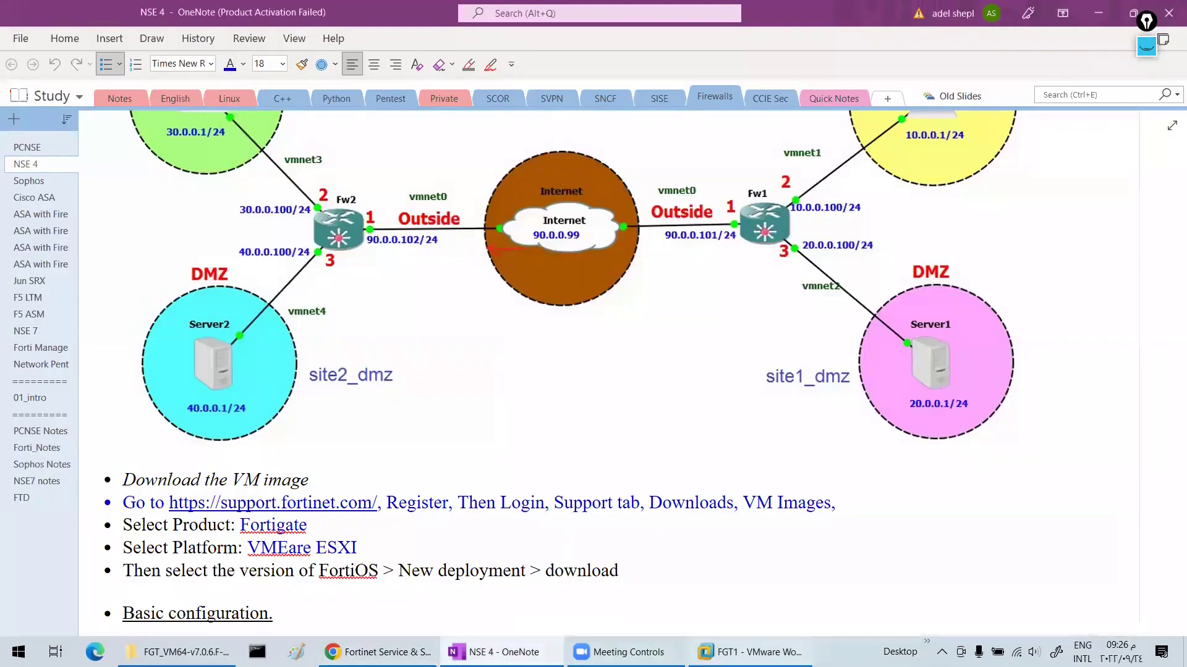
pyautogui.click(749, 652)
# - Inspect FGT1's Network Adapter and Network Adapter 2 connection settings
pyautogui.click(183, 269)
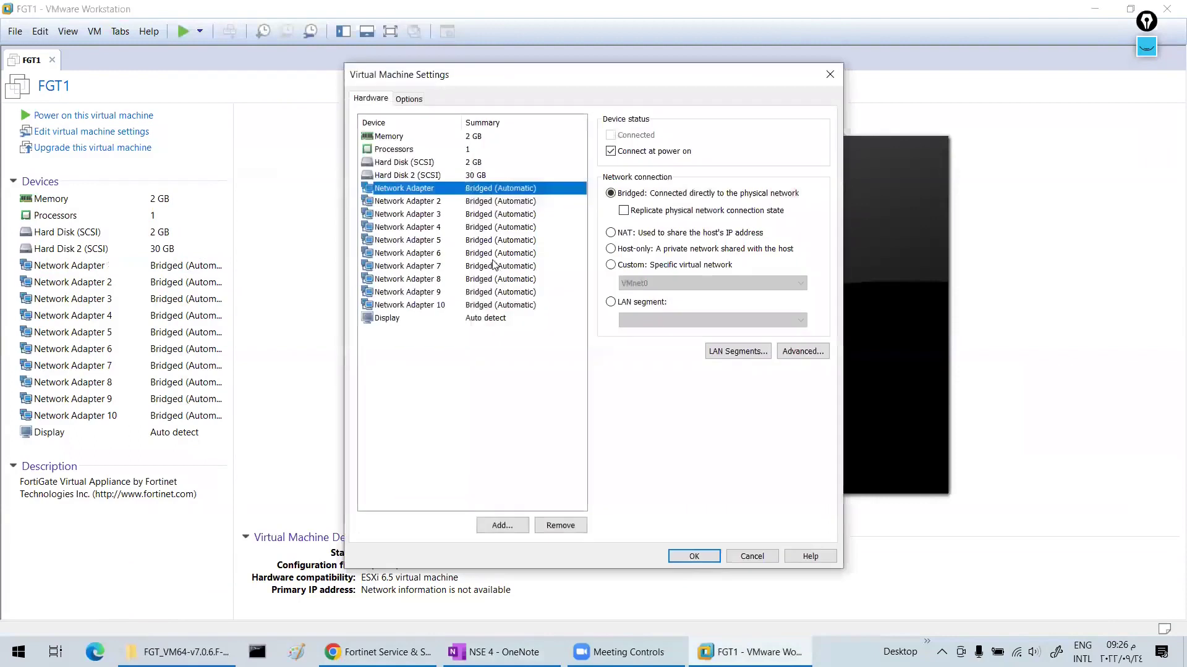
pyautogui.click(442, 203)
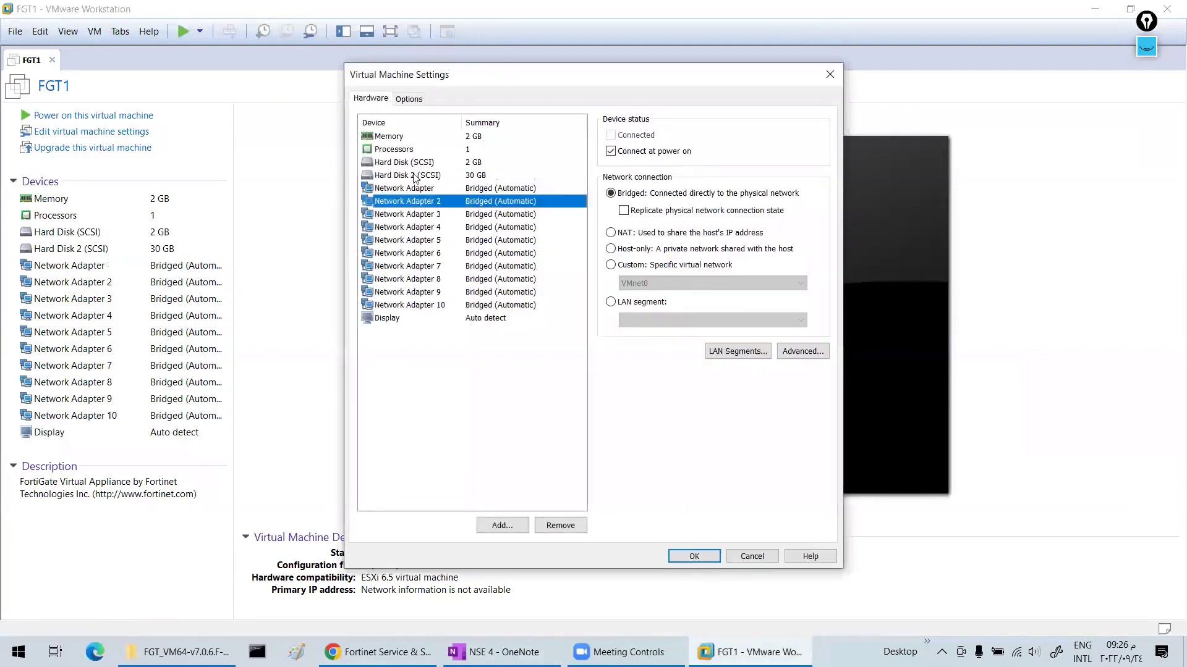